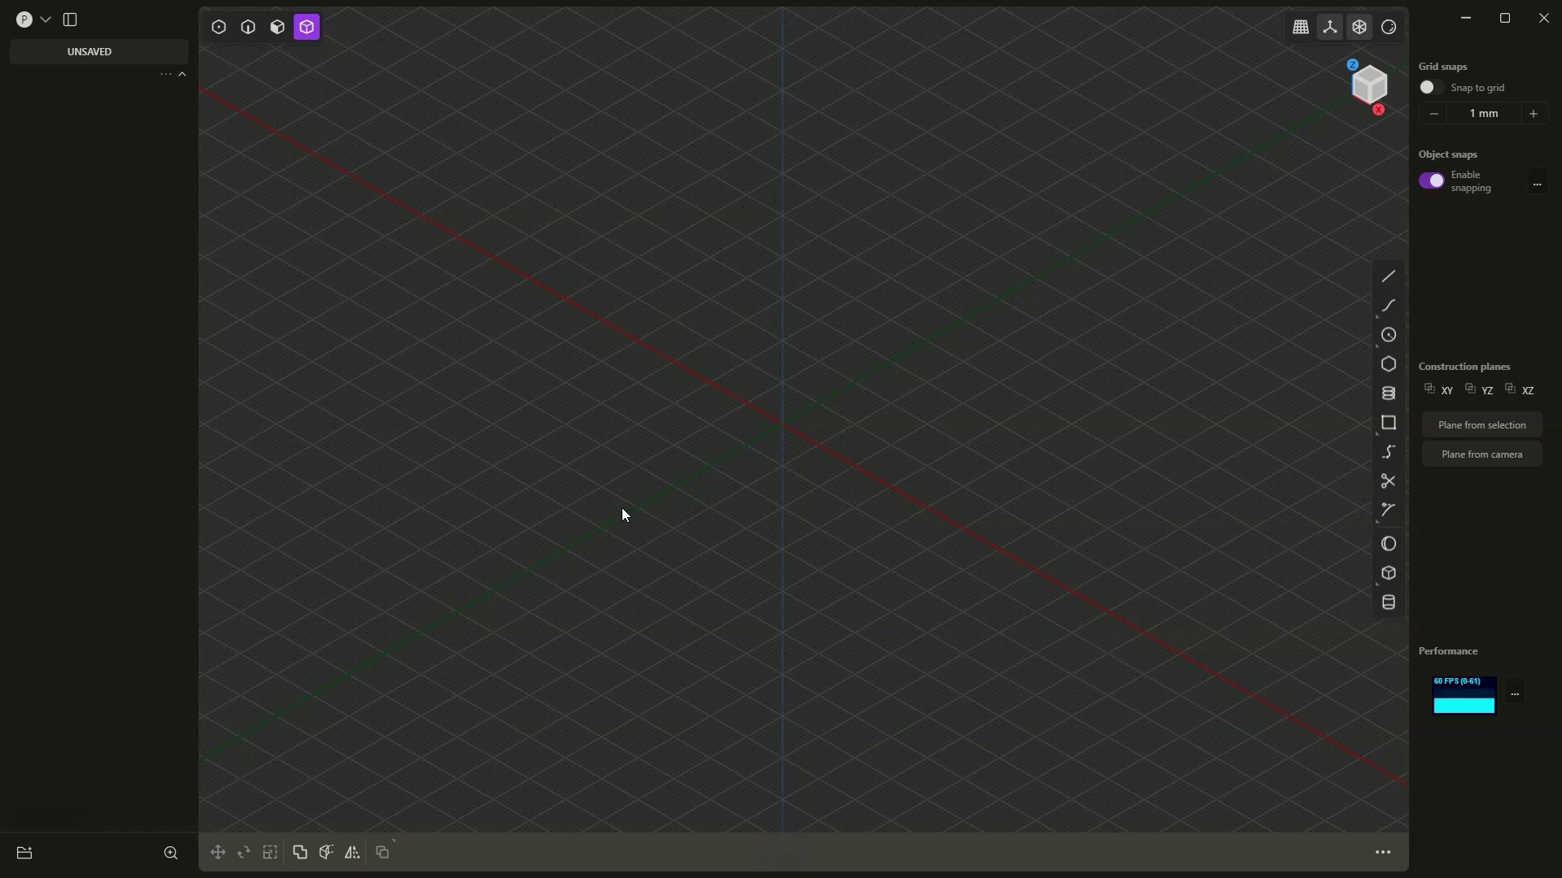
- Start a Center rectangle at the origin and stretch it out to roughly 289 mm on the XY plane
{"action": "left_click", "coordinate": [1391, 424]}
{"action": "left_click", "coordinate": [1388, 427]}
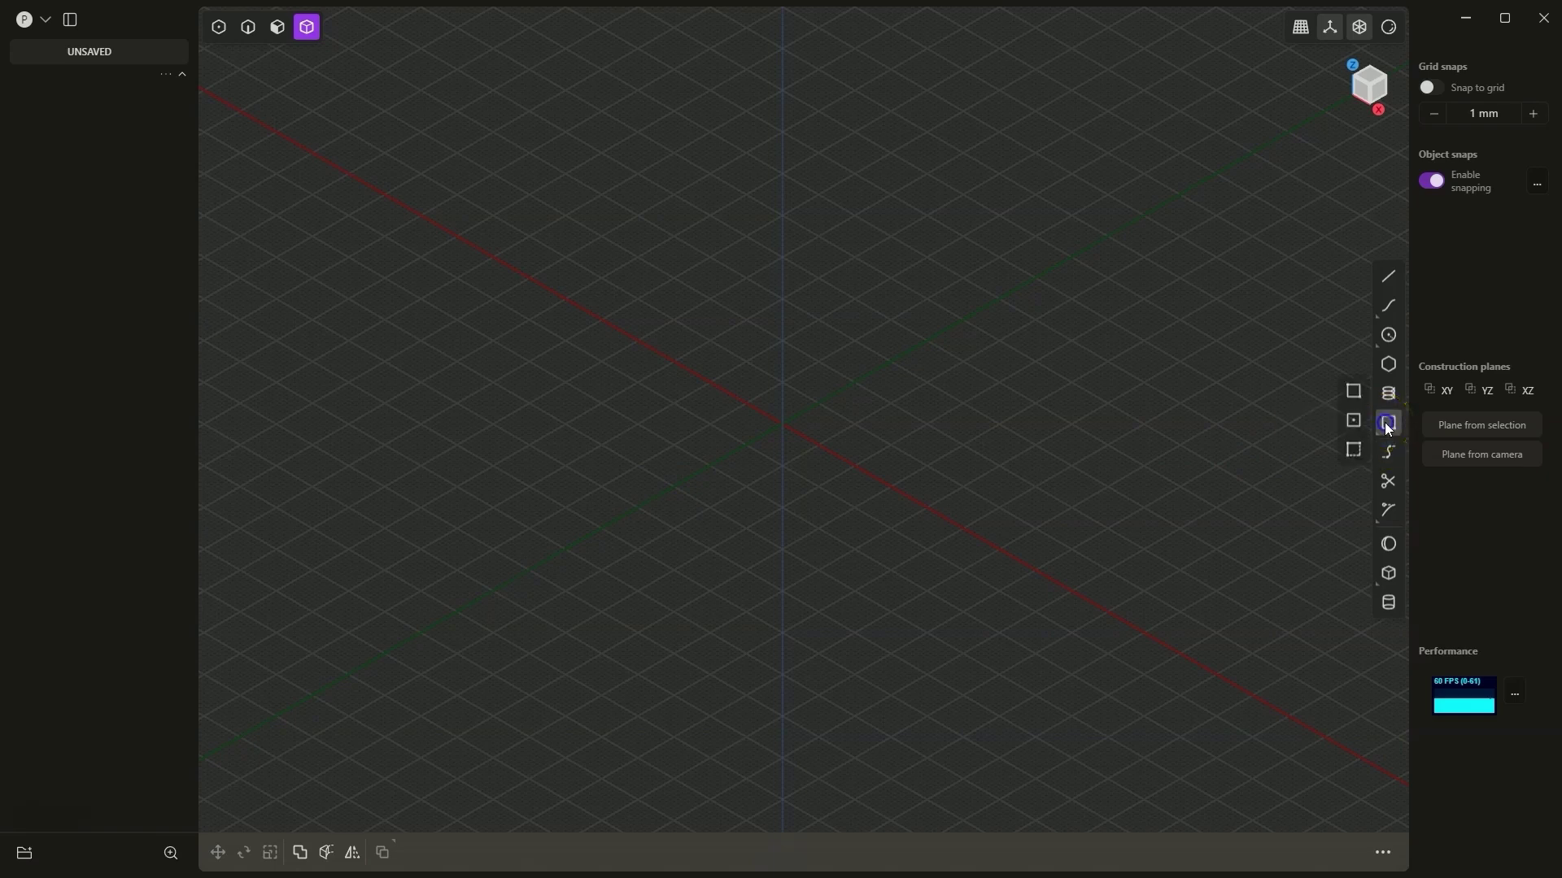
{"action": "left_click", "coordinate": [1355, 421]}
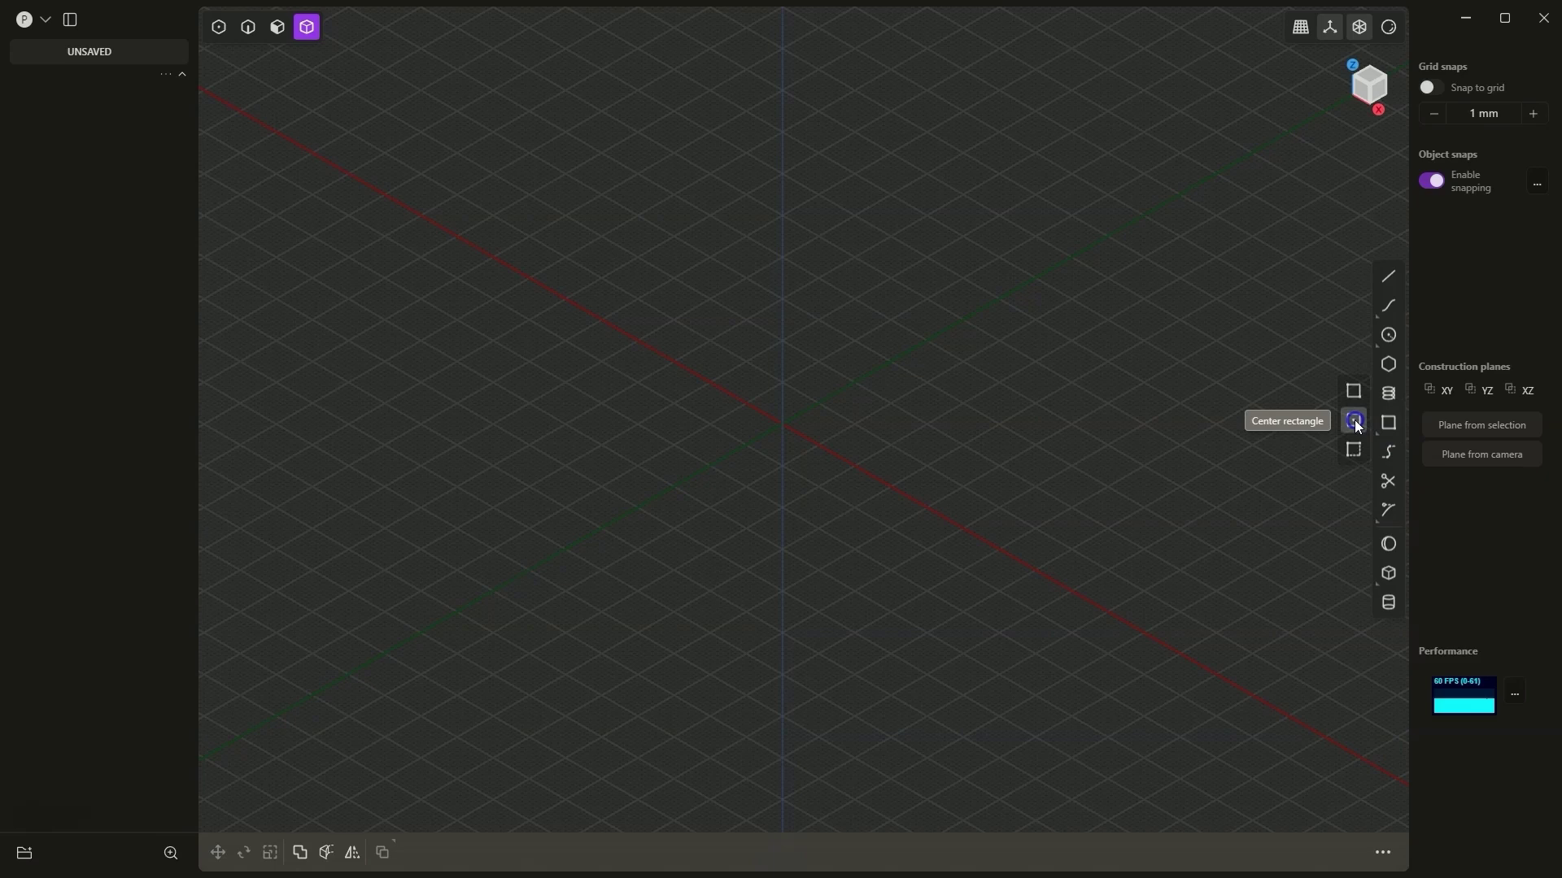
{"action": "left_click", "coordinate": [1354, 420]}
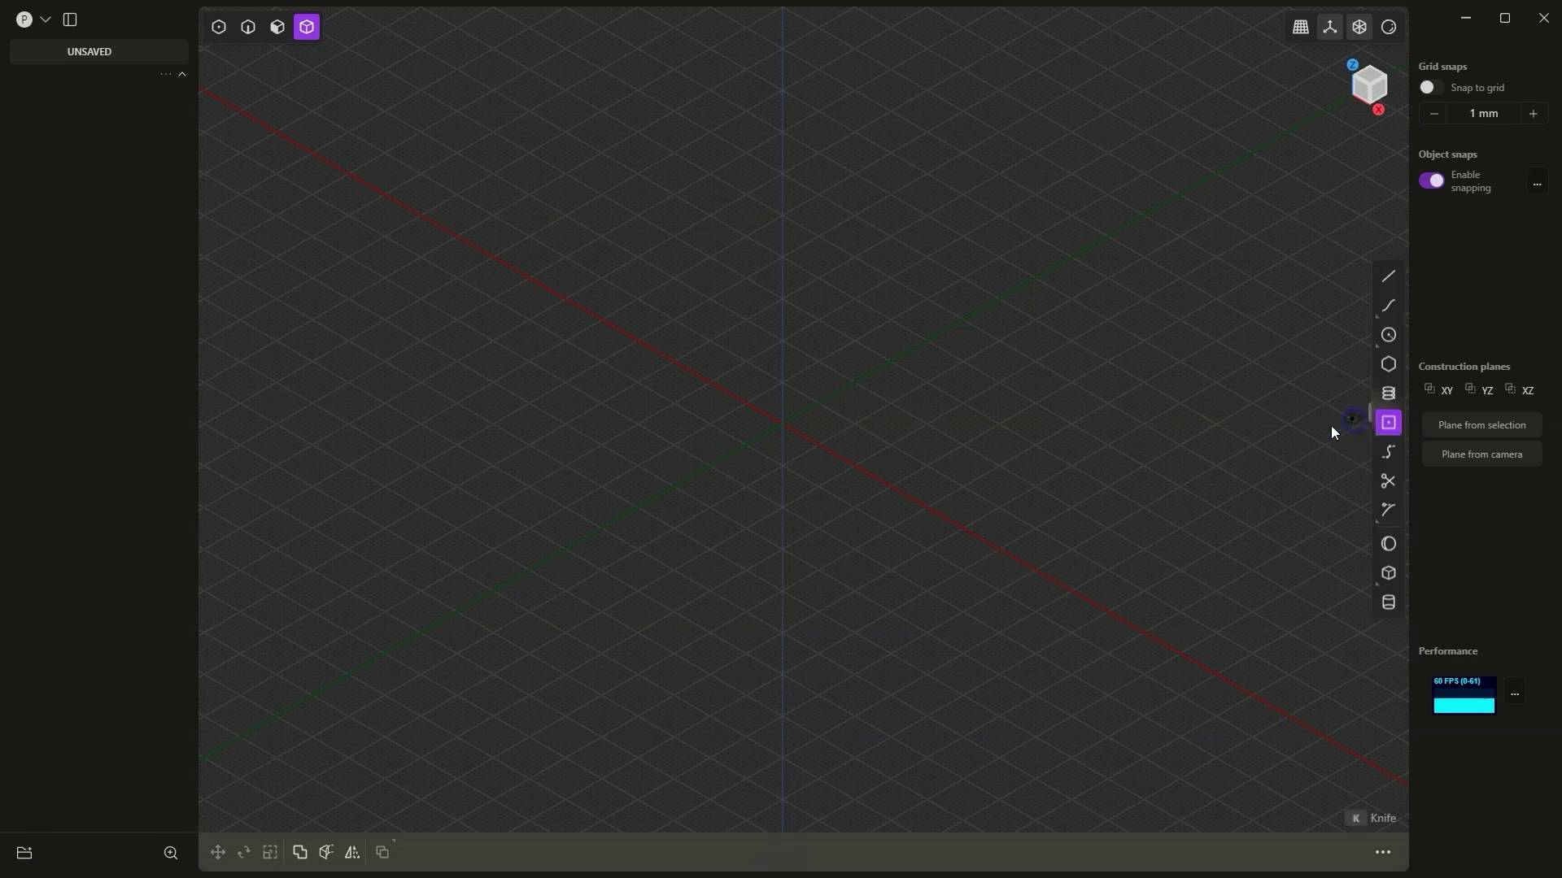
{"action": "left_click", "coordinate": [790, 423]}
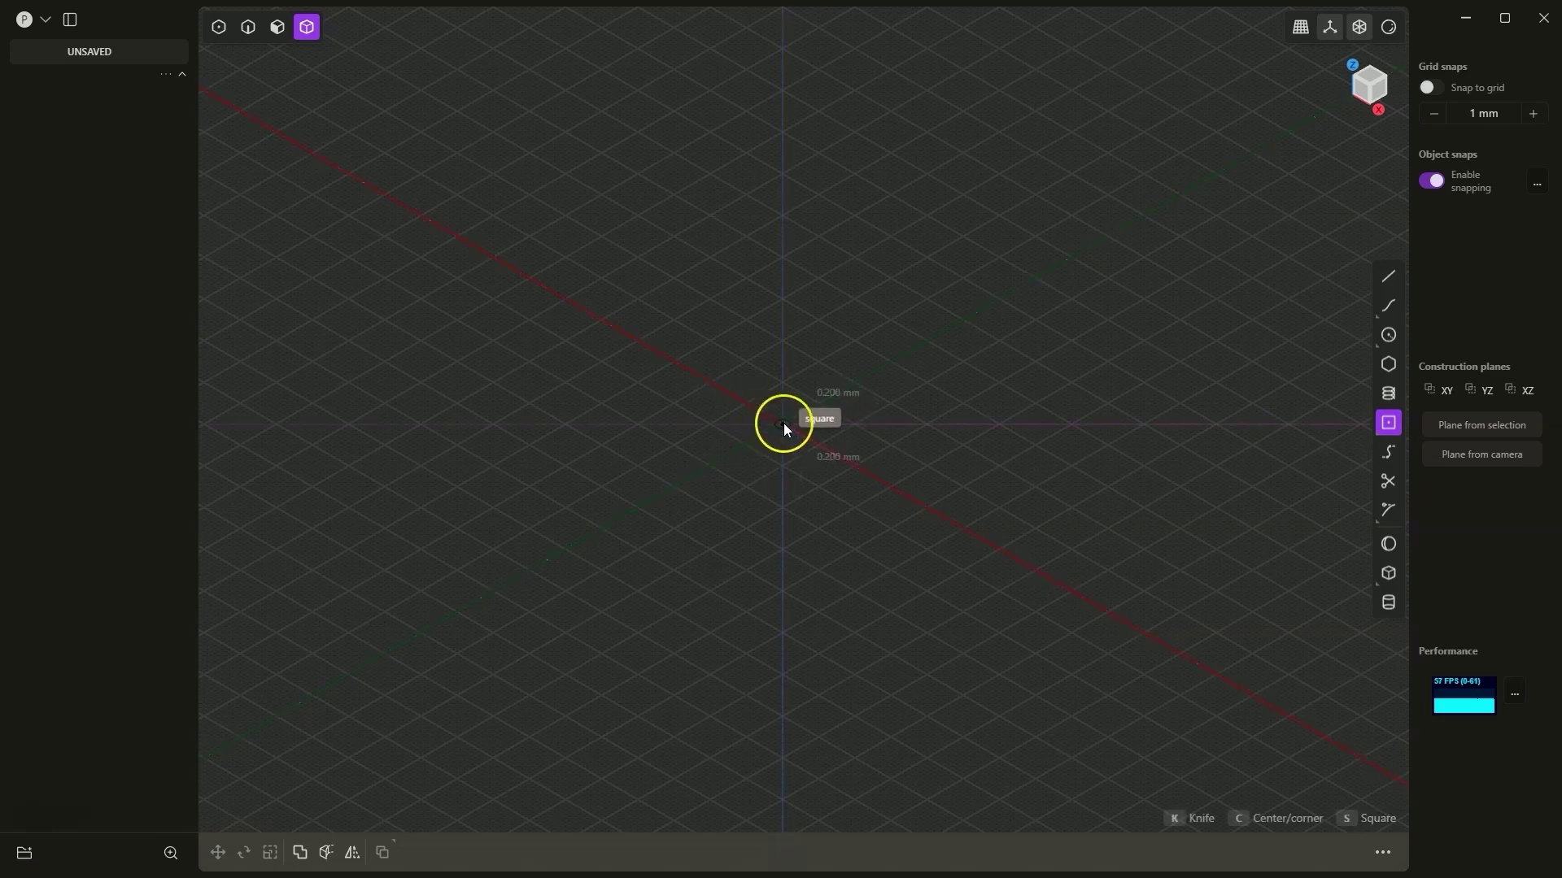
{"action": "left_click_drag", "start_coordinate": [783, 423], "coordinate": [1398, 177]}
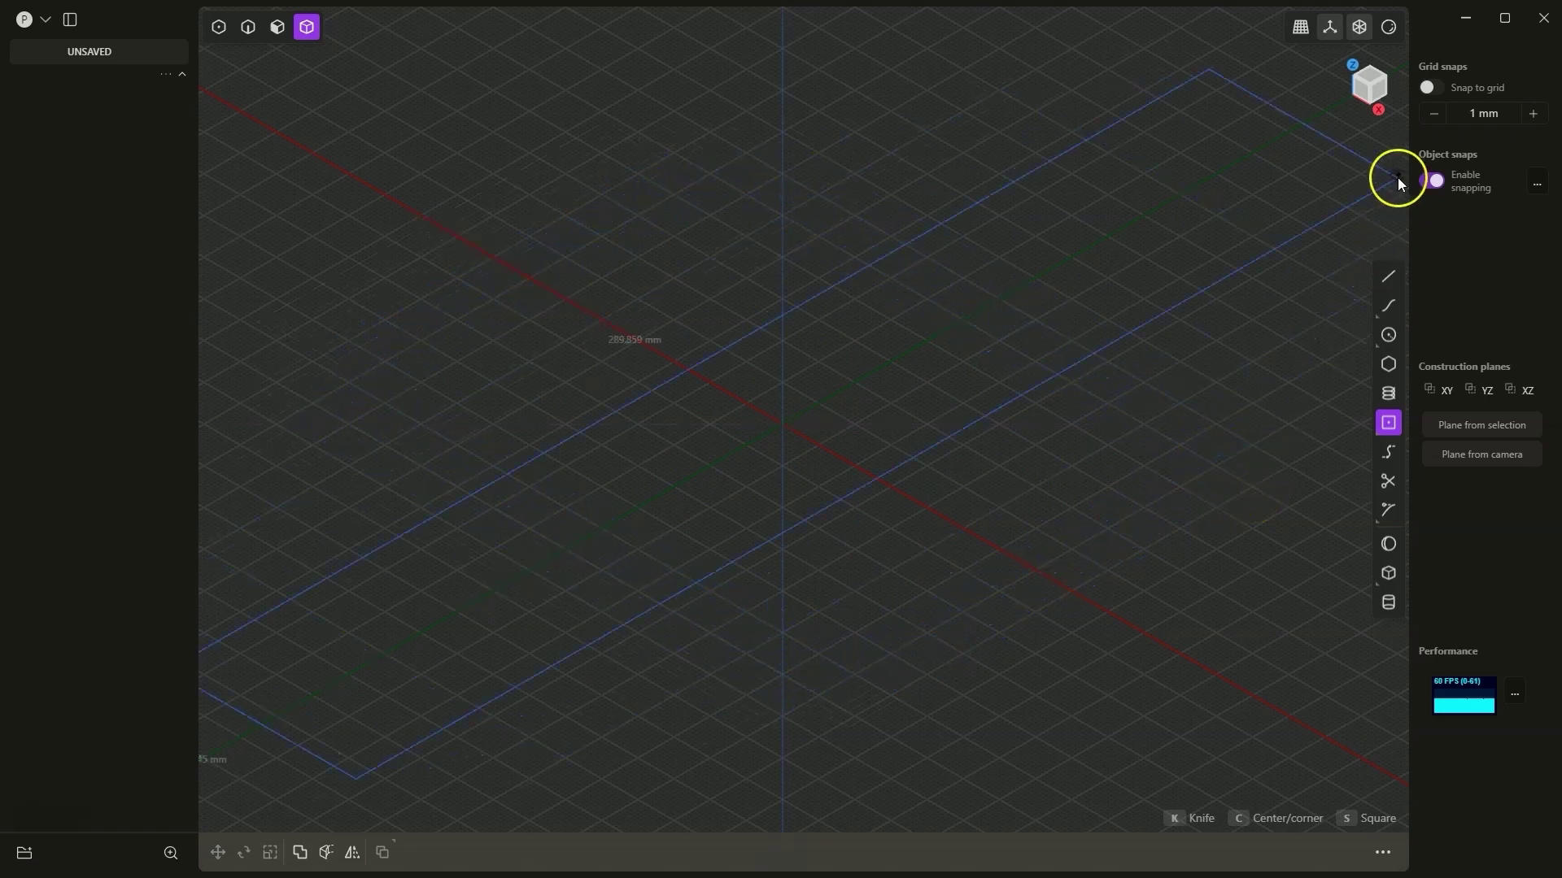
- Turn on grid snapping and finish the centred rectangle at 100 by 100 mm as Rectangle.001
{"action": "left_click", "coordinate": [1430, 87]}
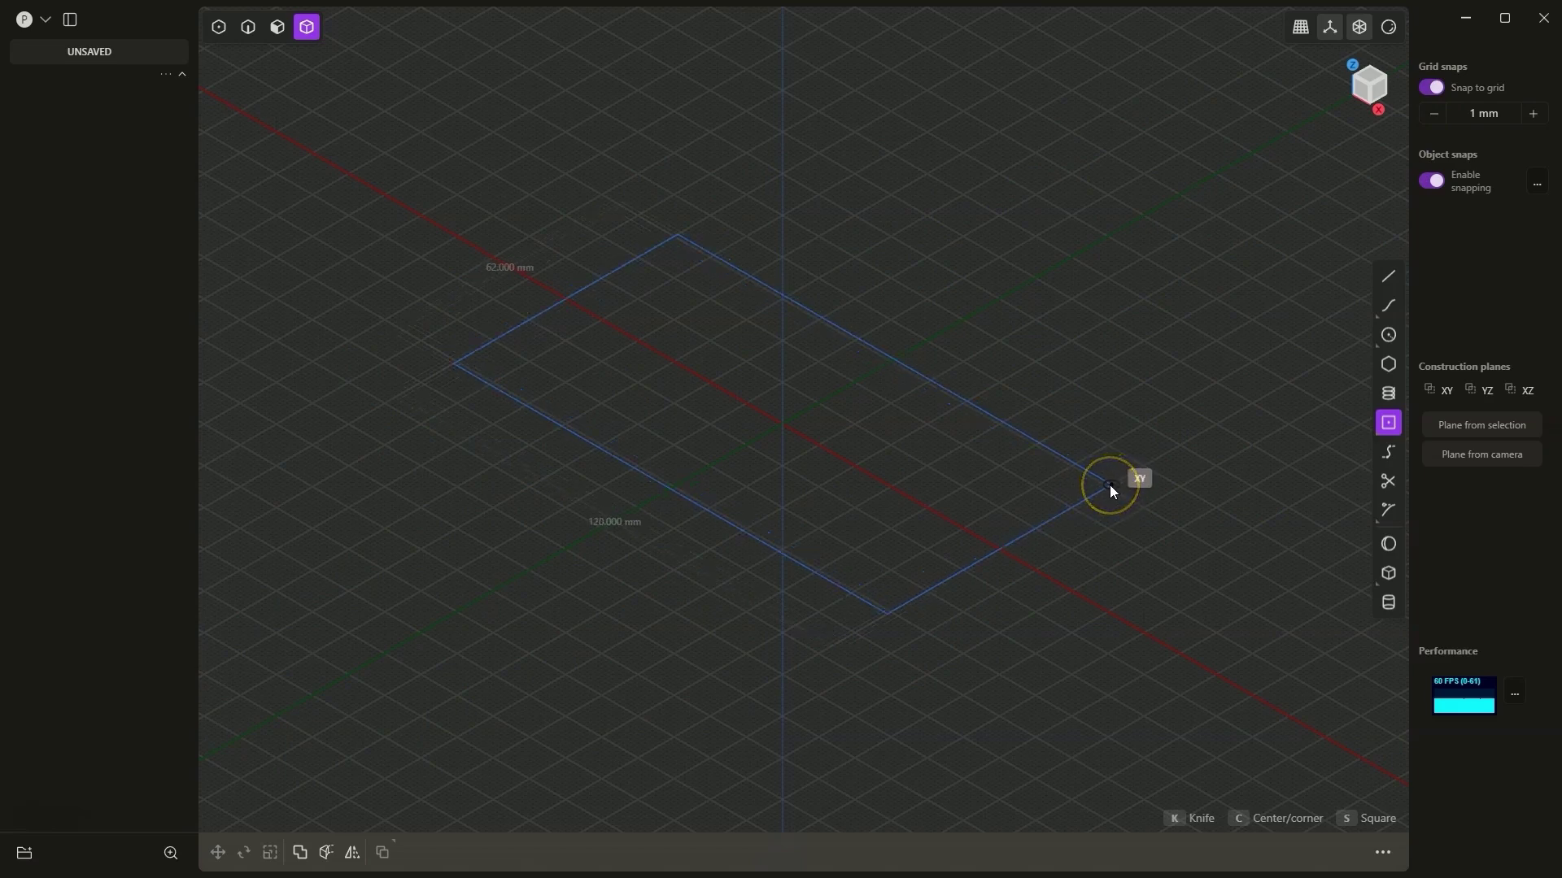
{"action": "left_click_drag", "start_coordinate": [1109, 485], "coordinate": [1164, 467]}
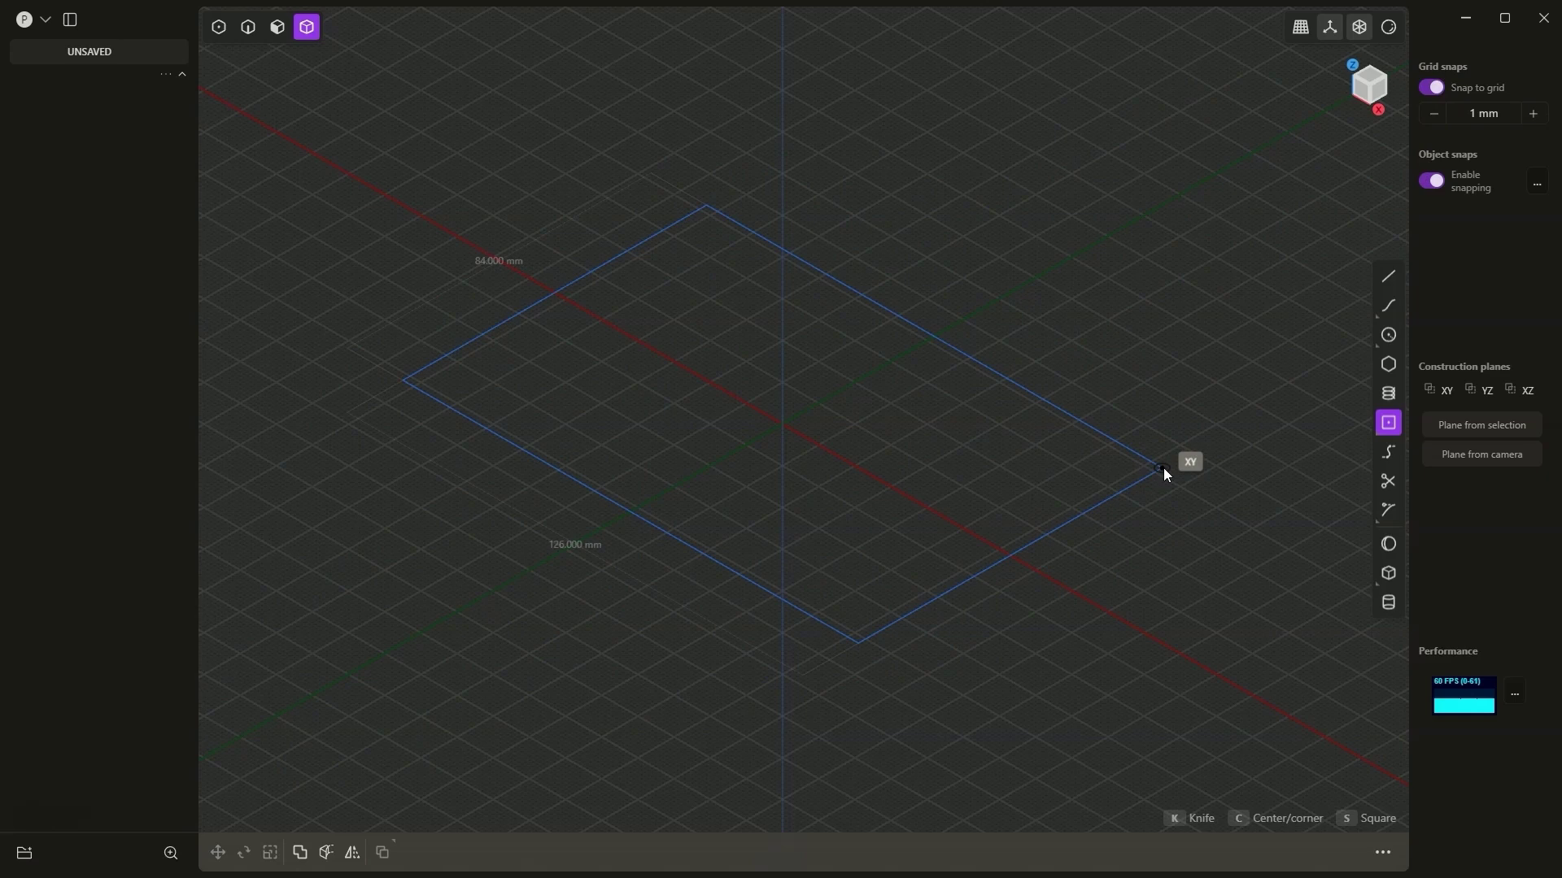
{"action": "left_click_drag", "start_coordinate": [1165, 473], "coordinate": [1079, 487]}
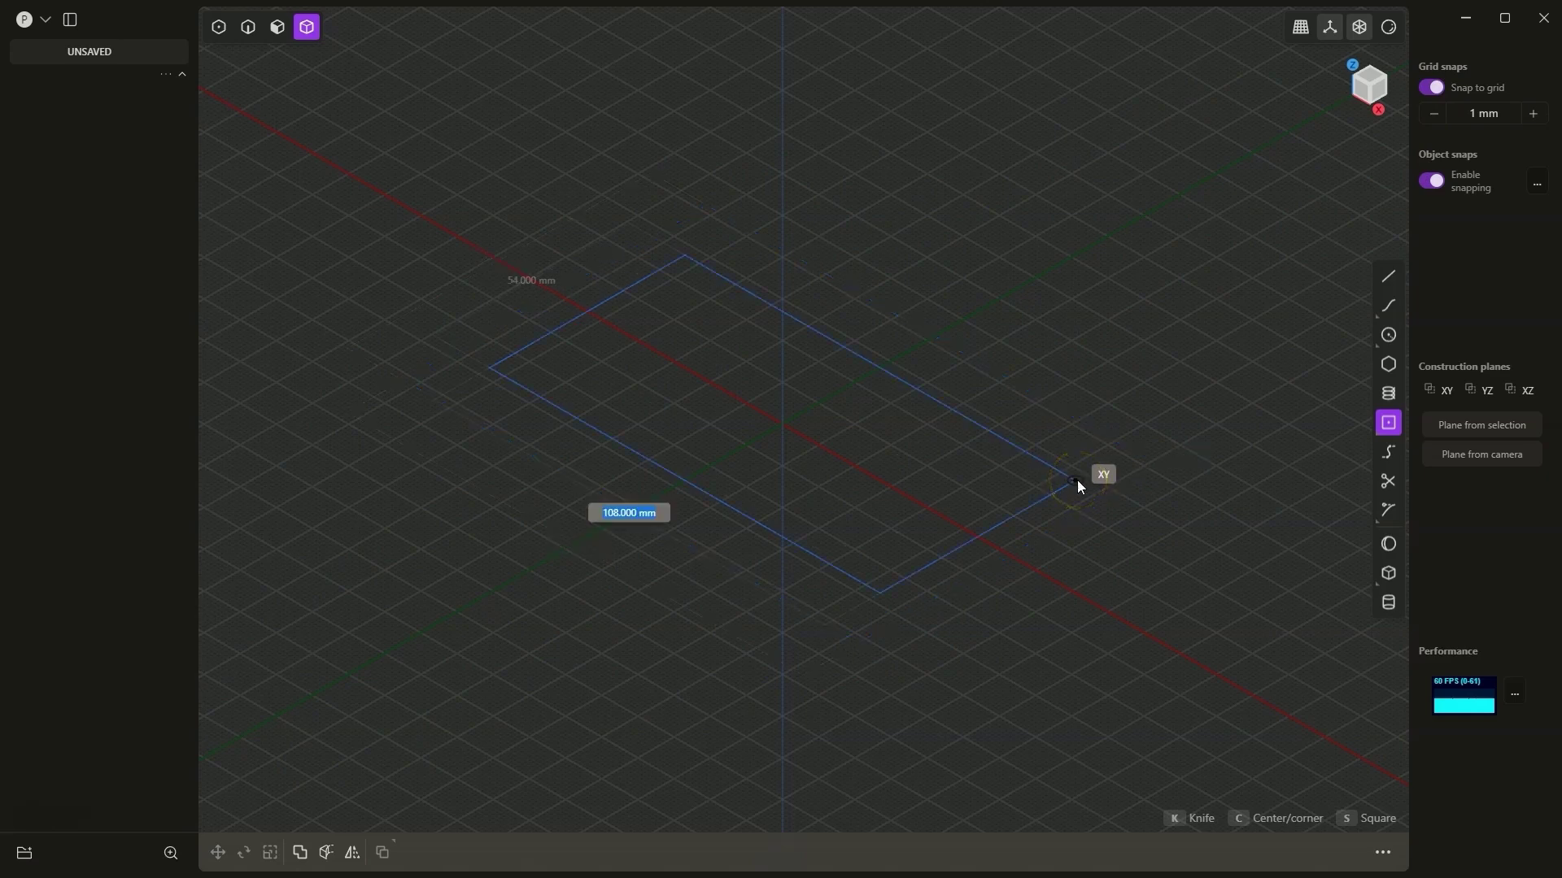
{"action": "key", "text": "Tab"}
{"action": "key", "text": "Tab"}
{"action": "key", "text": "Tab"}
{"action": "key", "text": "Tab"}
{"action": "key", "text": "Tab"}
{"action": "key", "text": "Tab"}
{"action": "type", "text": "100"}
{"action": "key", "text": "Tab"}
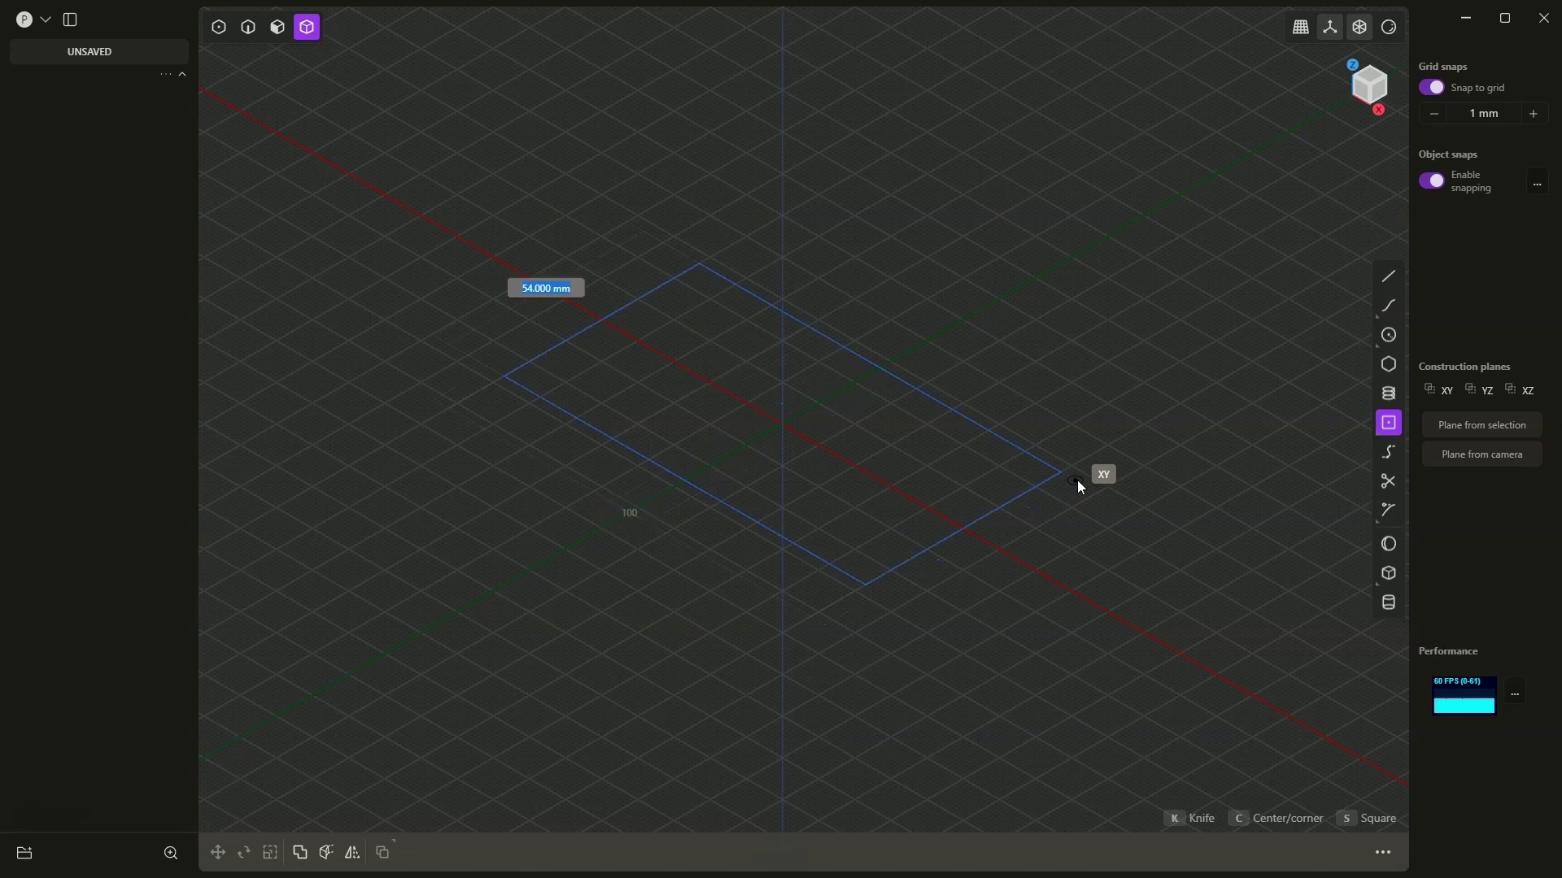
{"action": "type", "text": "100"}
{"action": "key", "text": "Return"}
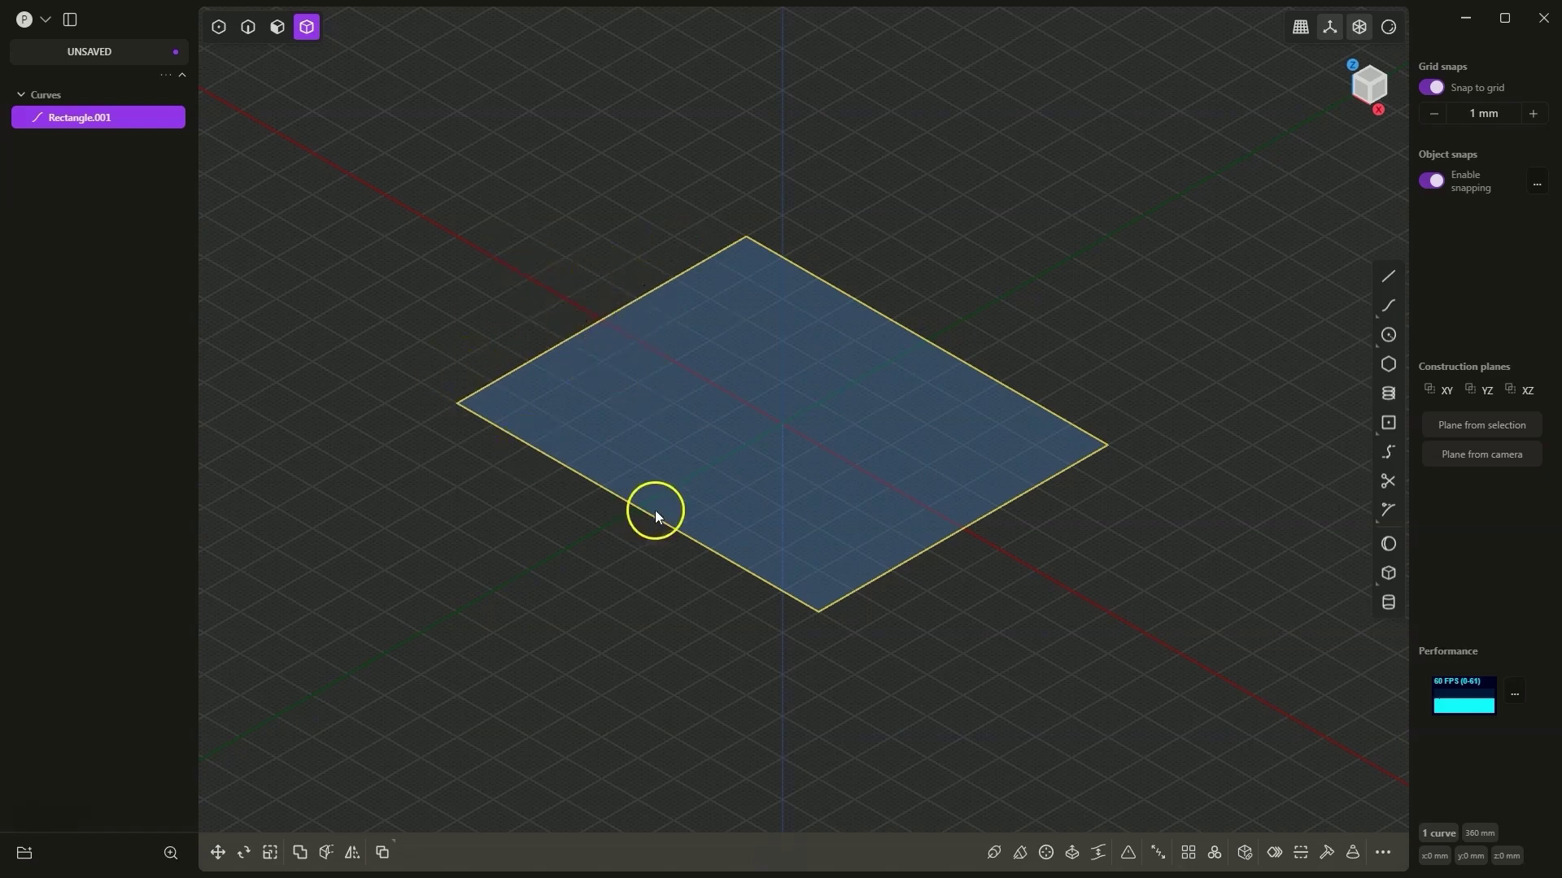
- In Edge selection mode, change Rectangle.001's dimensions to 70 by 120 mm
{"action": "left_click", "coordinate": [248, 29]}
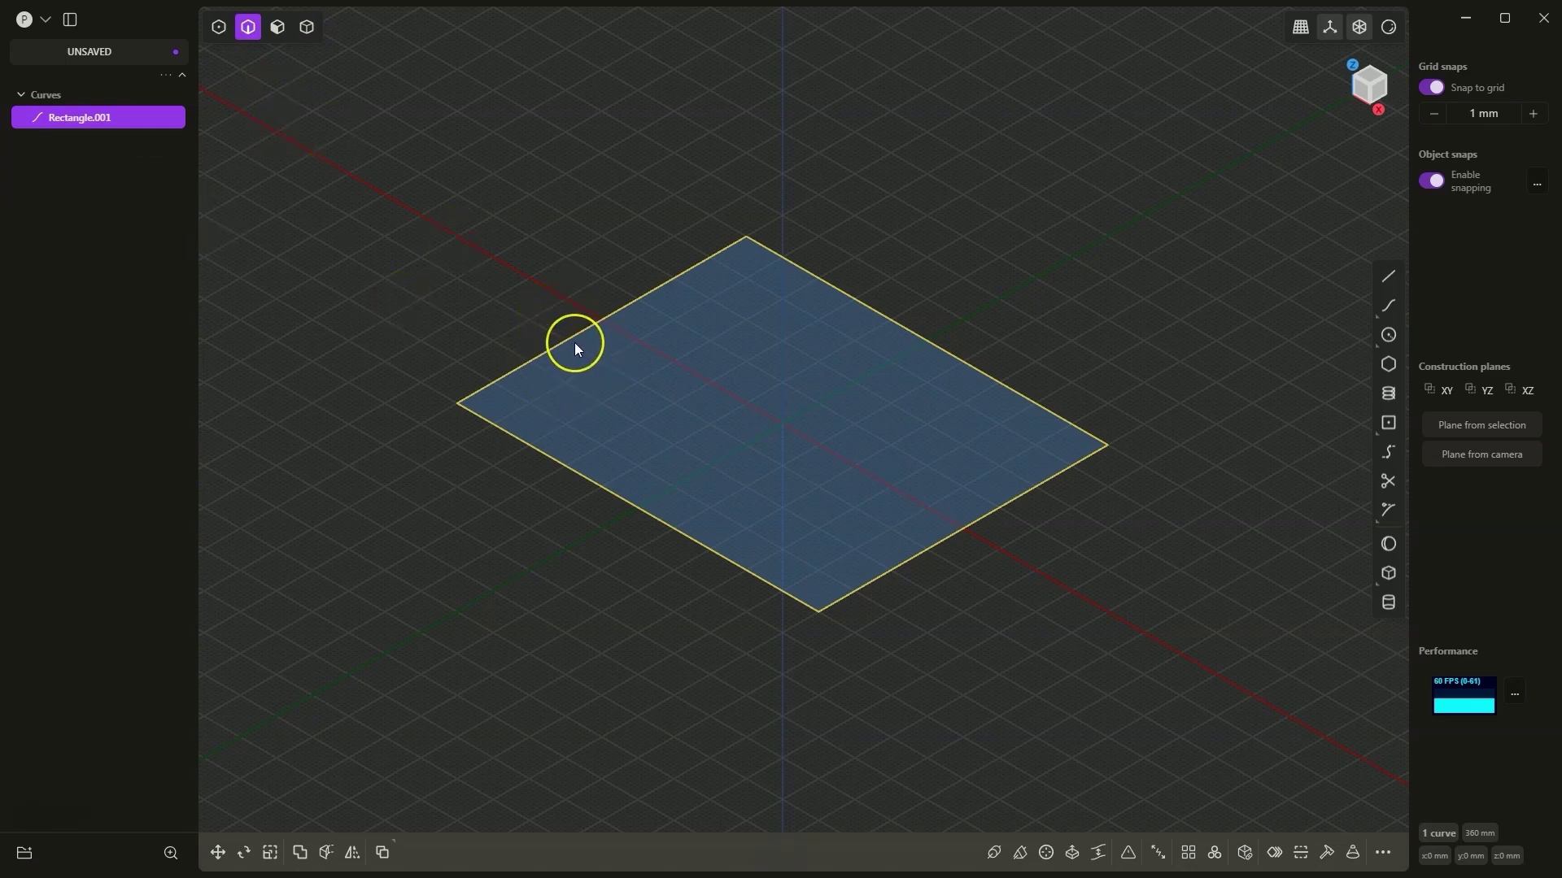
{"action": "key", "text": "Tab"}
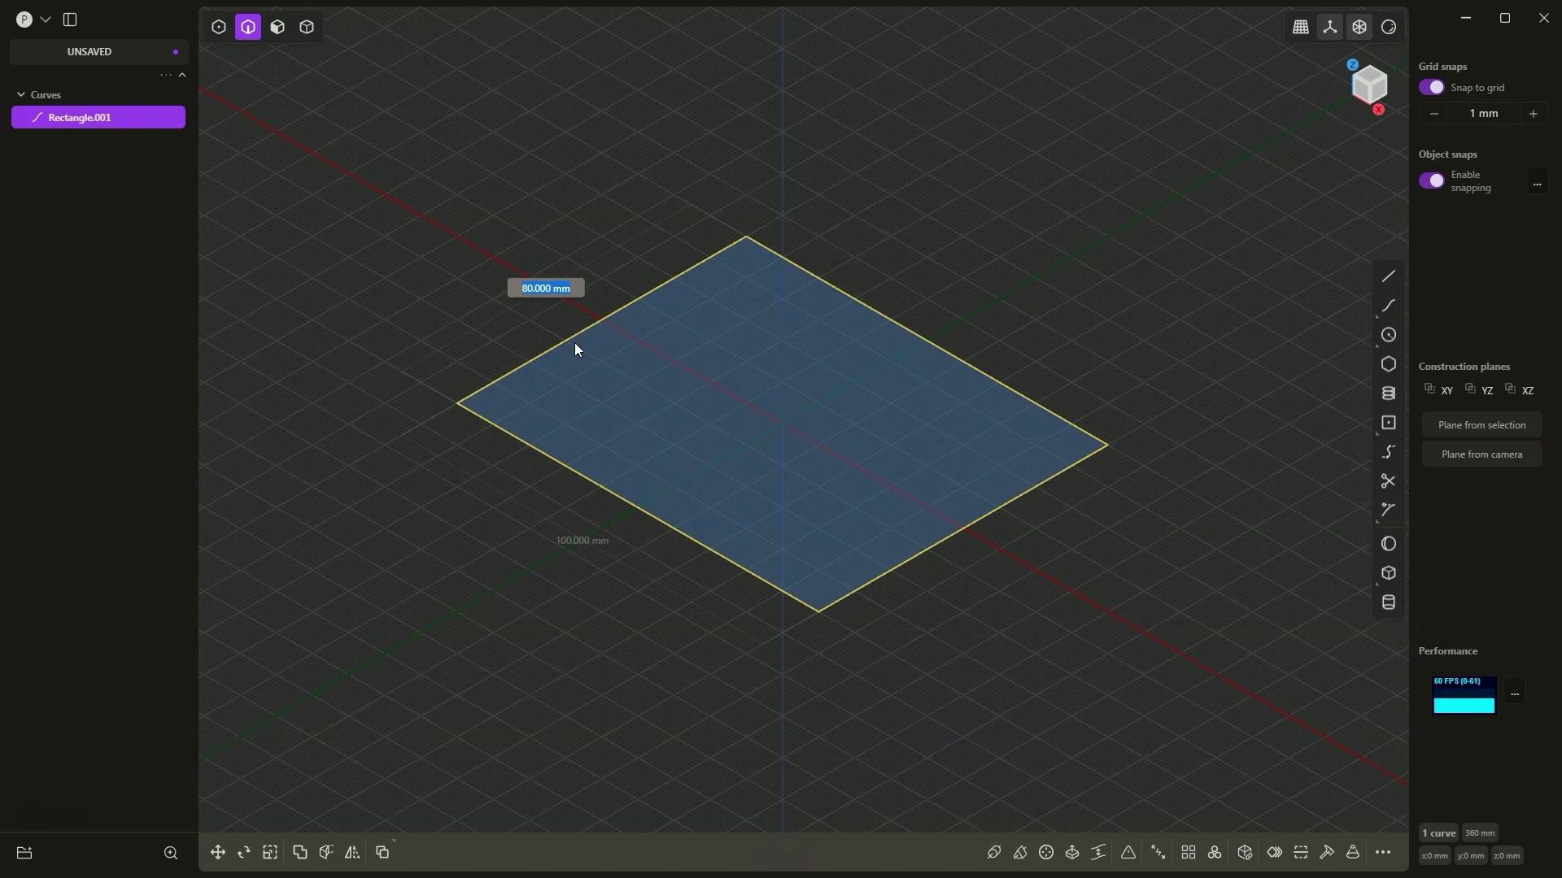
{"action": "type", "text": "70"}
{"action": "key", "text": "Tab"}
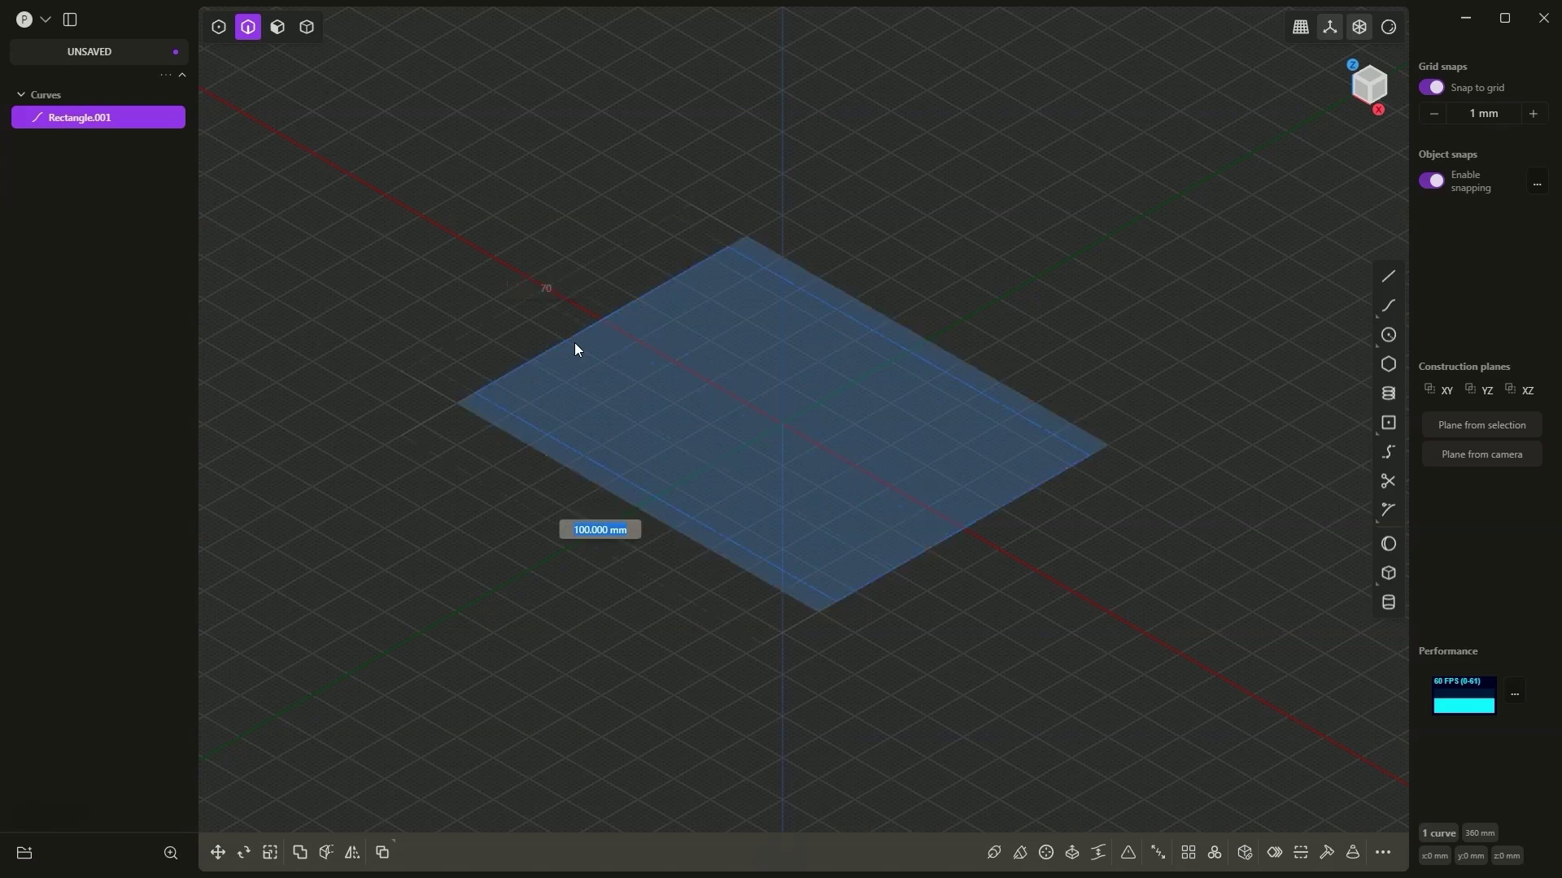
{"action": "type", "text": "120"}
{"action": "key", "text": "Return"}
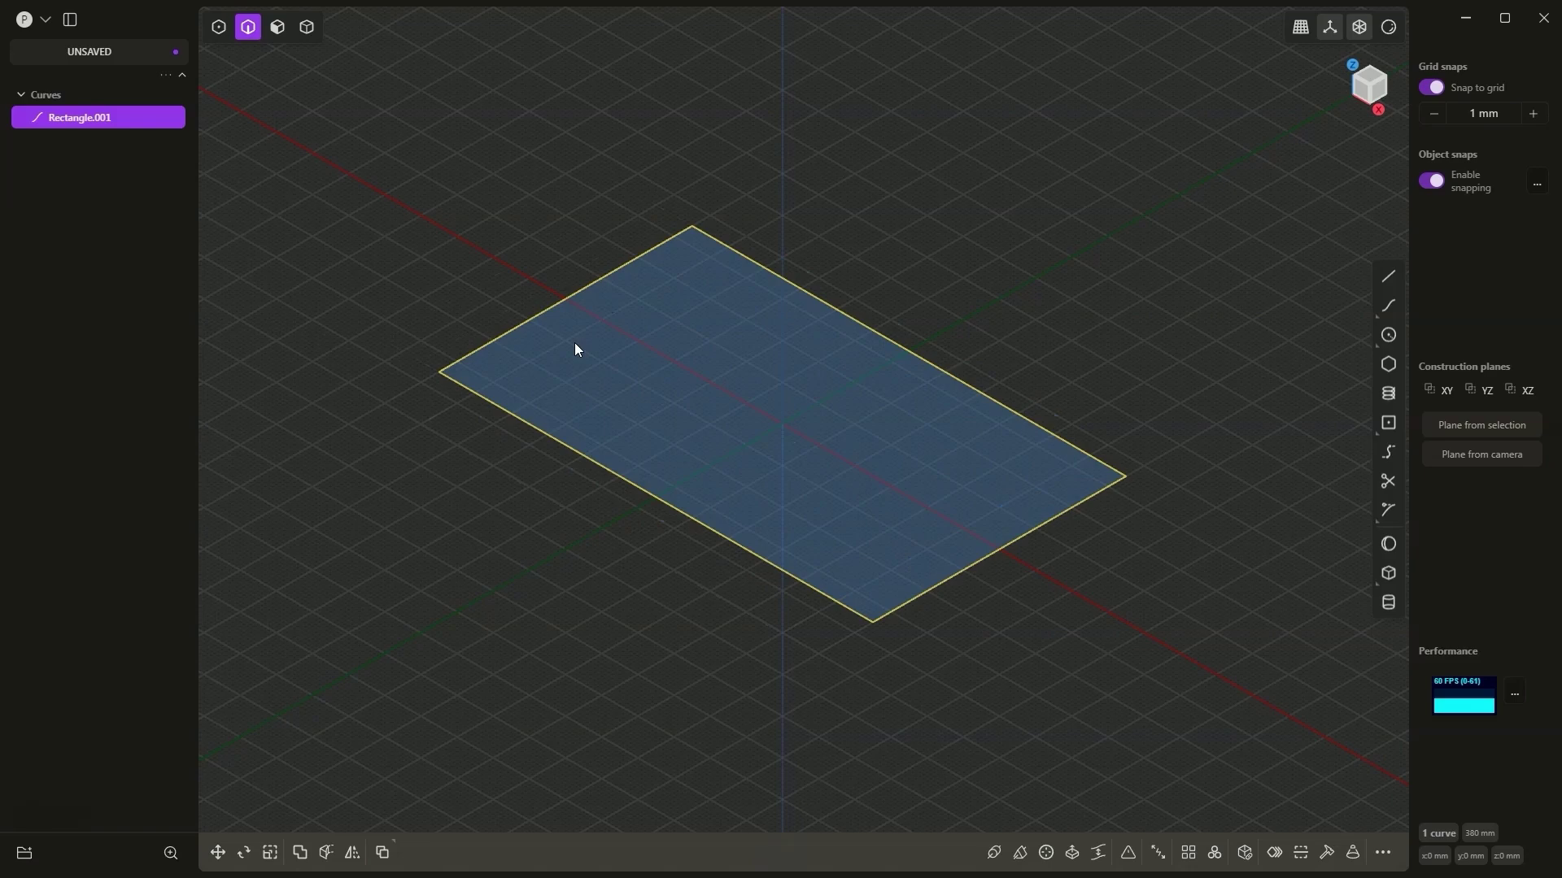
{"action": "middle_click_drag", "start_coordinate": [574, 343], "coordinate": [739, 610]}
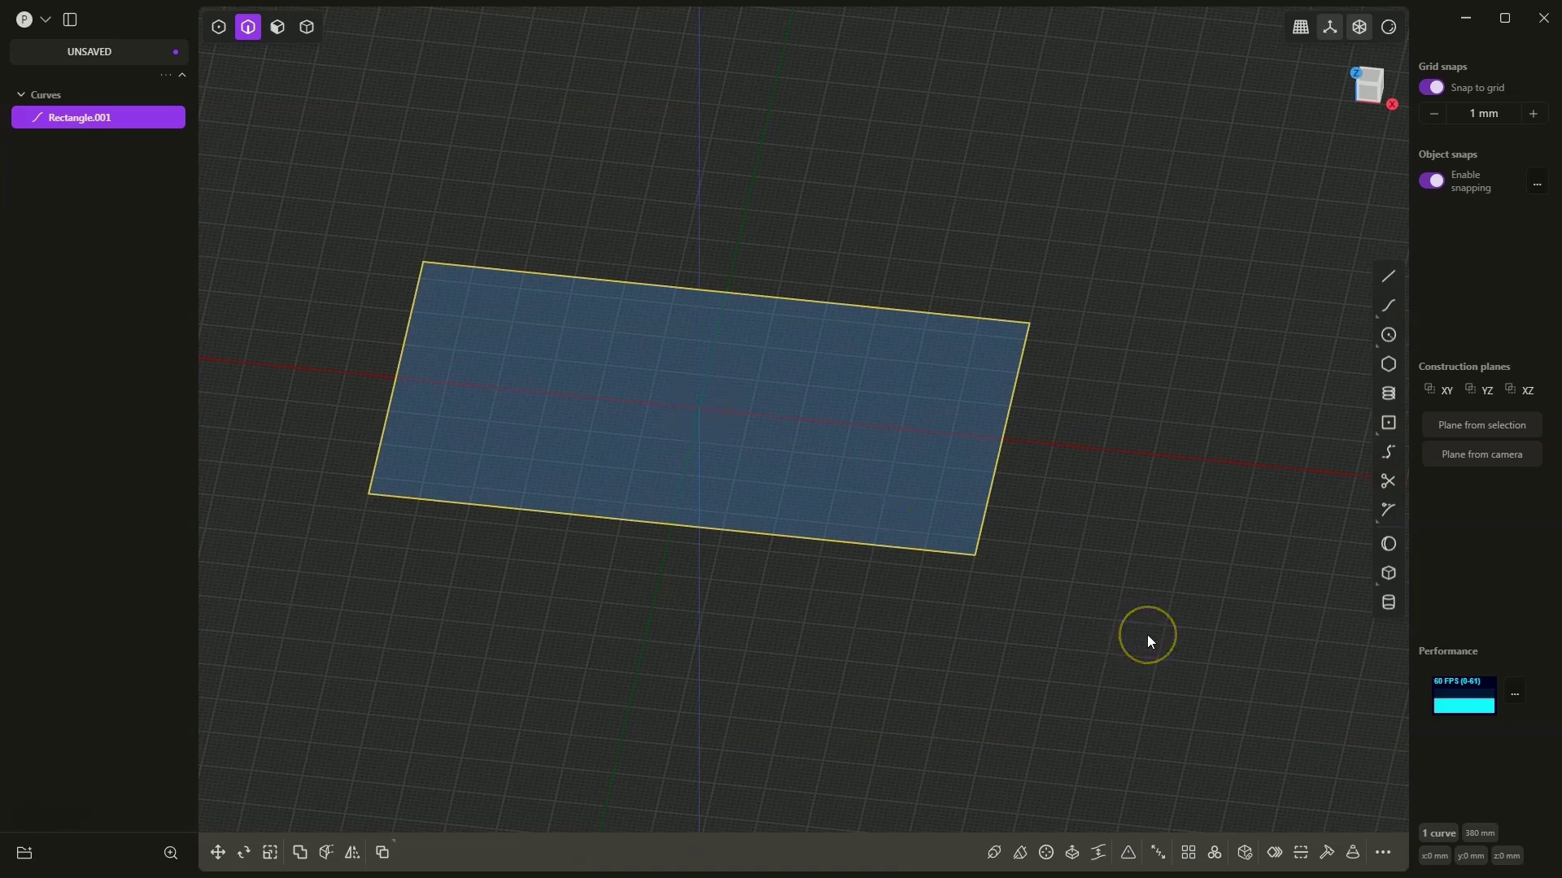
- Snap the view to Top and select the Circle tool
{"action": "left_click", "coordinate": [1368, 78]}
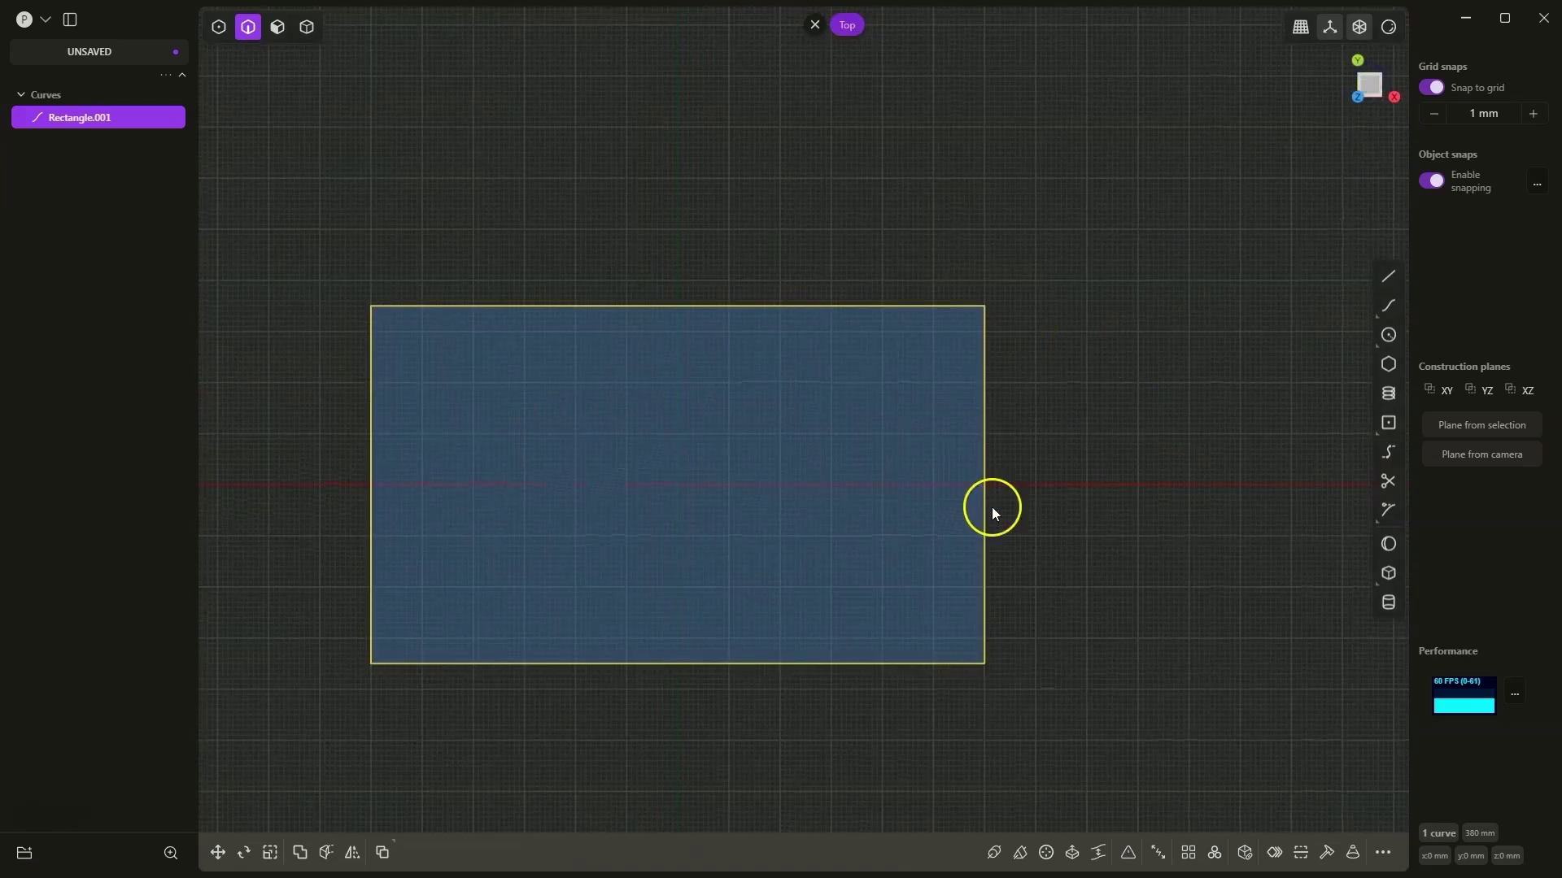
{"action": "left_click", "coordinate": [1389, 336]}
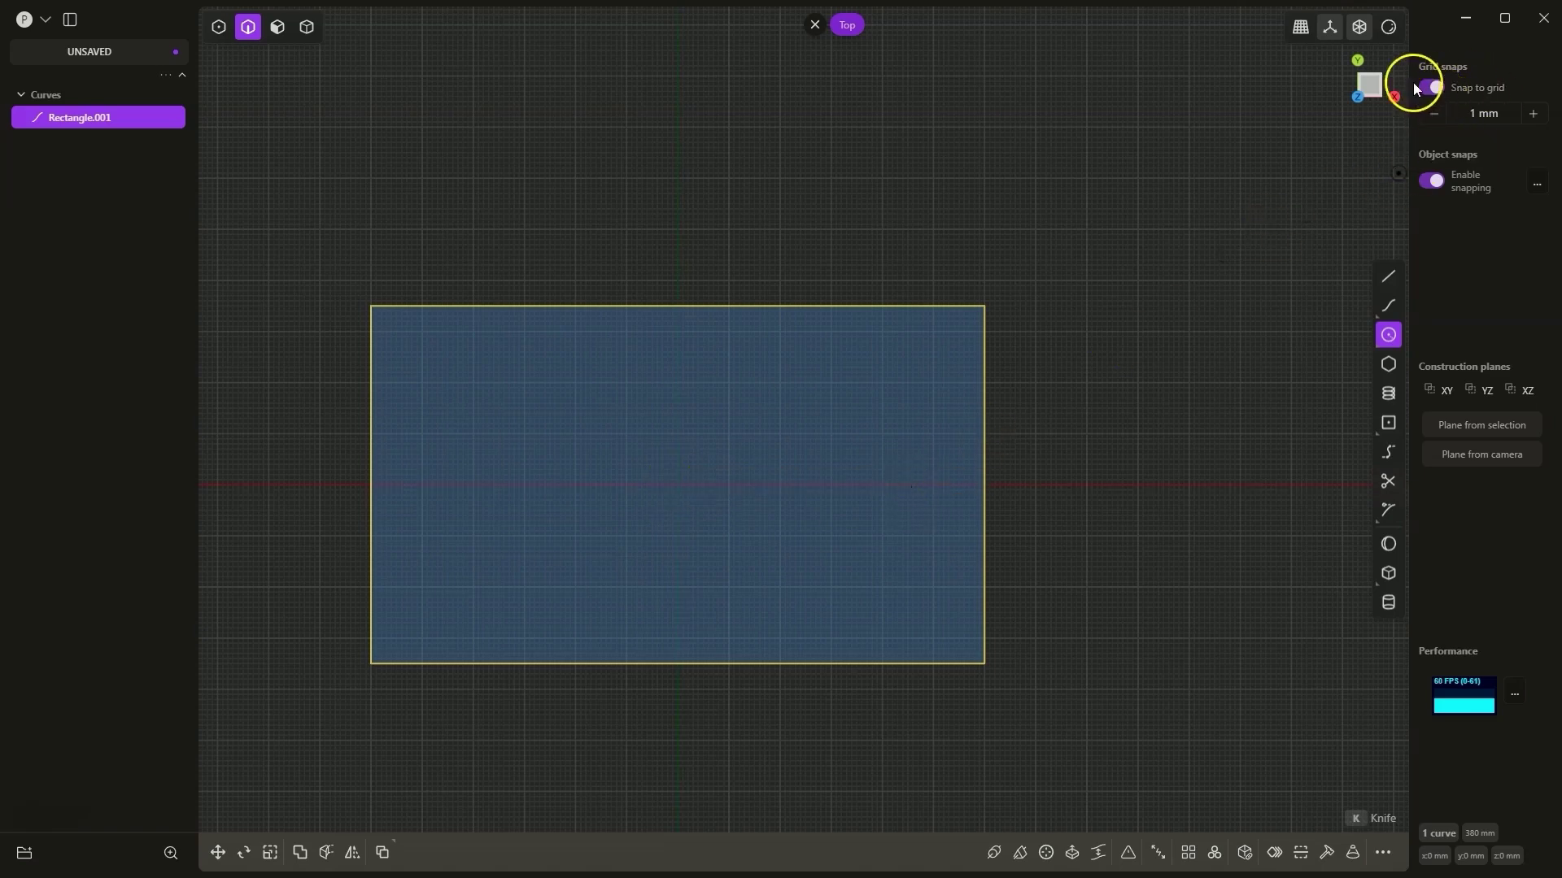
- Set grid snapping to 10 mm and draw Circle.001, 10 mm diameter, centred on the origin
{"action": "left_click", "coordinate": [1532, 114]}
{"action": "left_click", "coordinate": [1533, 118]}
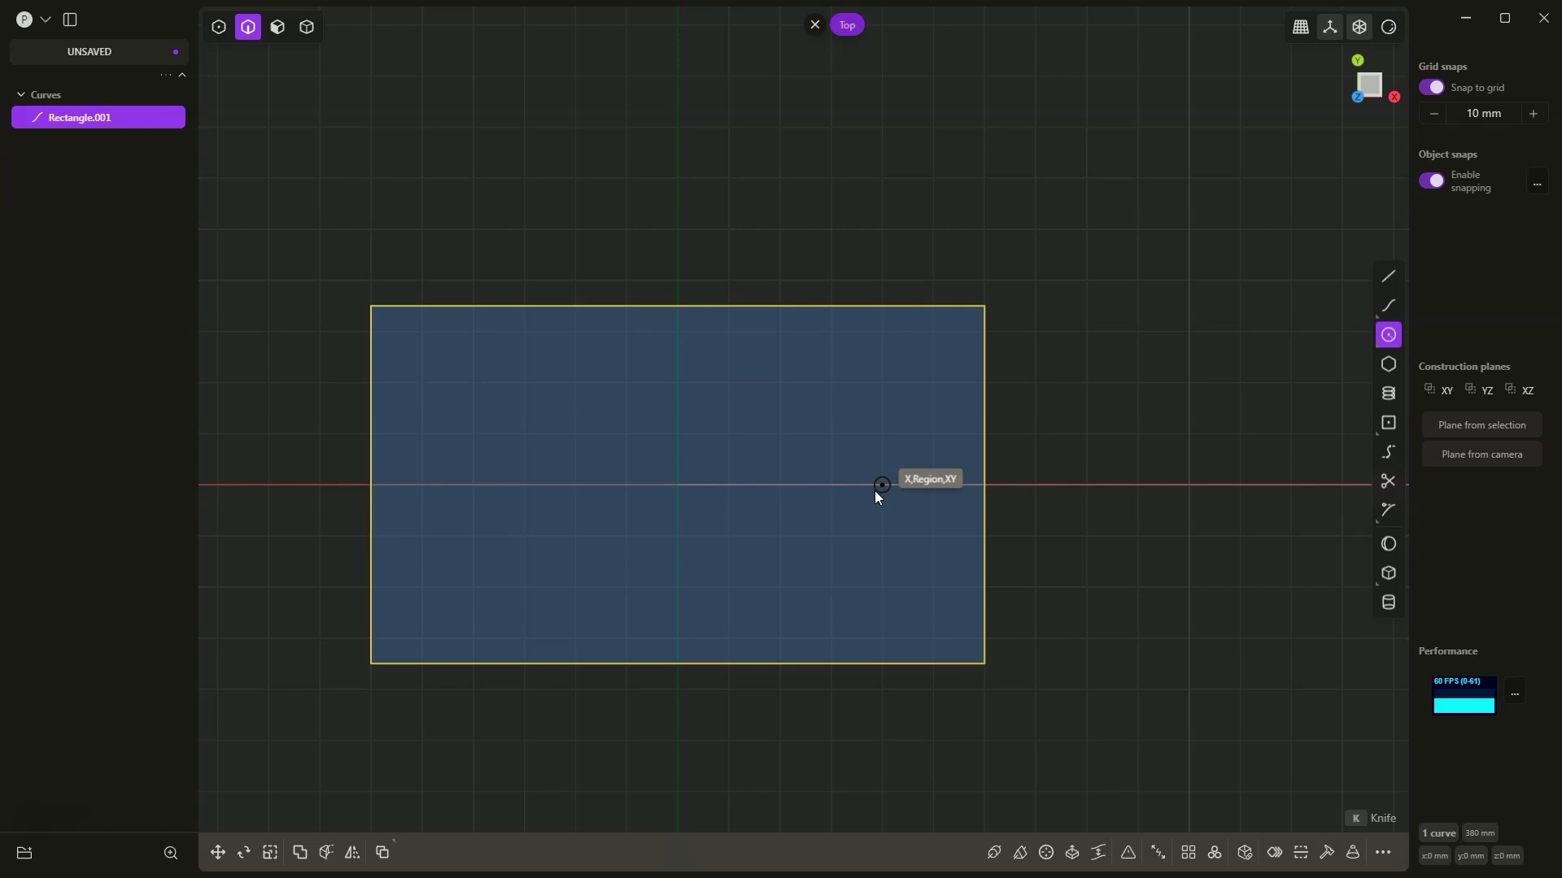
{"action": "left_click", "coordinate": [686, 486]}
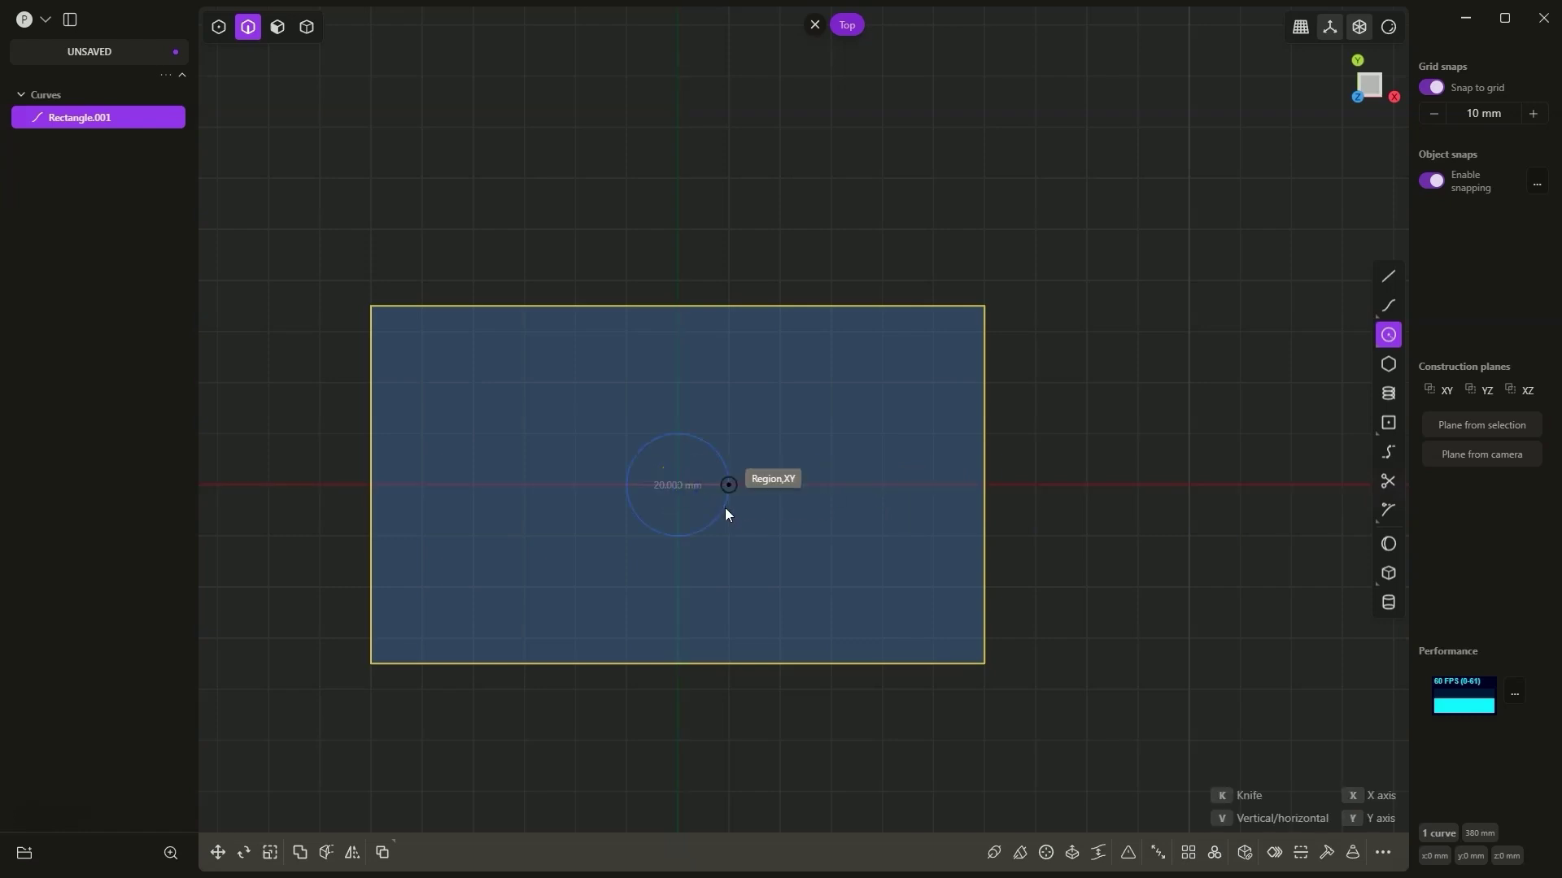
{"action": "key", "text": "Tab"}
{"action": "type", "text": "1"}
{"action": "key", "text": "Return"}
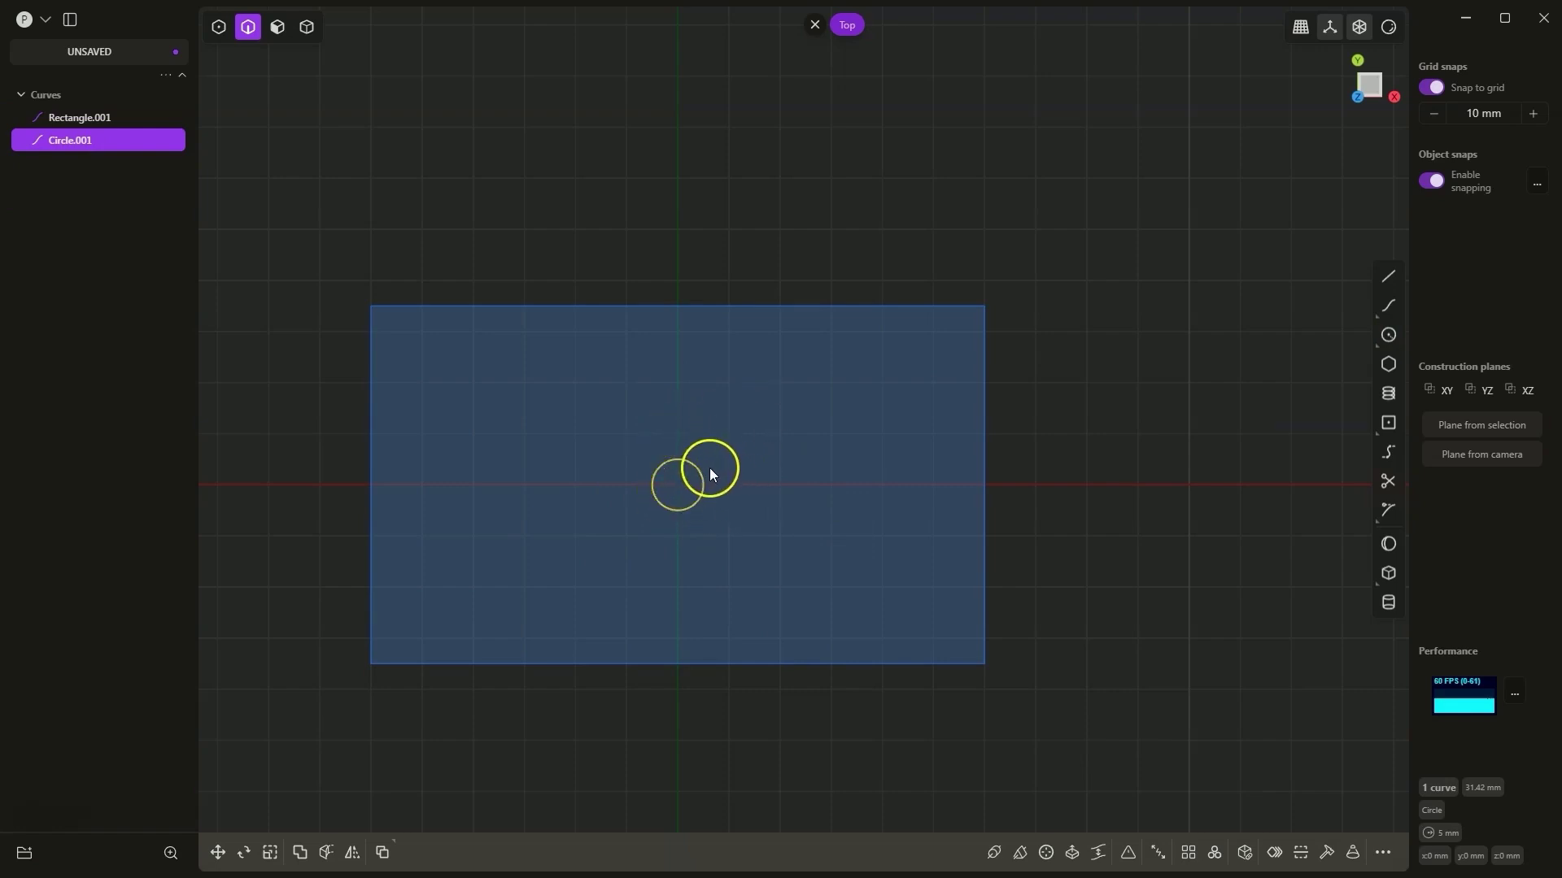
- Move Circle.001 to x 40 mm along the X axis and duplicate it
{"action": "left_click", "coordinate": [220, 856]}
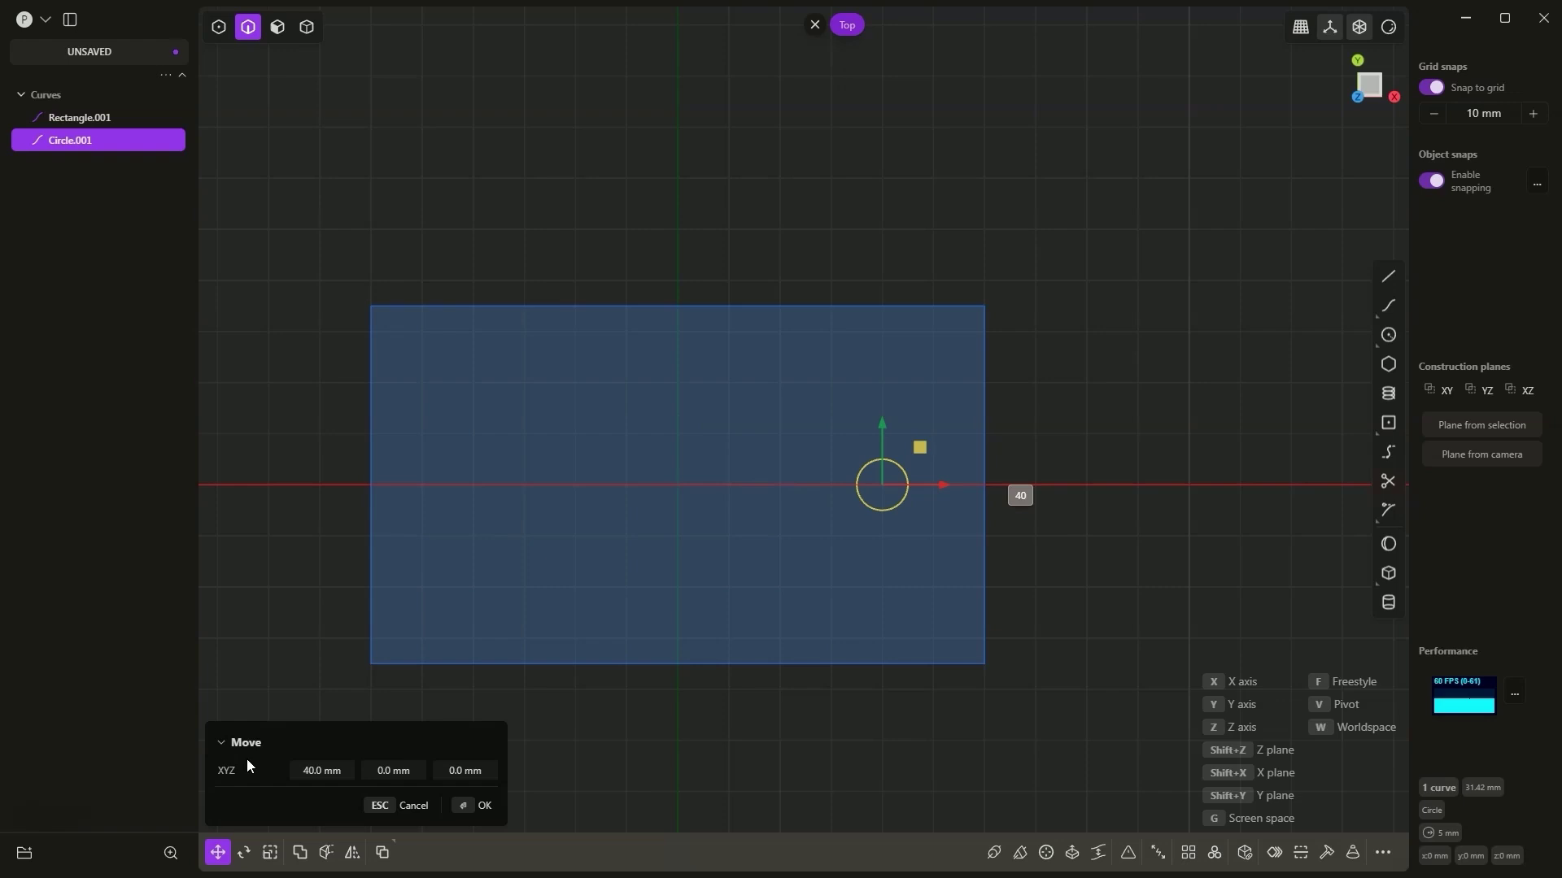
{"action": "key", "text": "Return"}
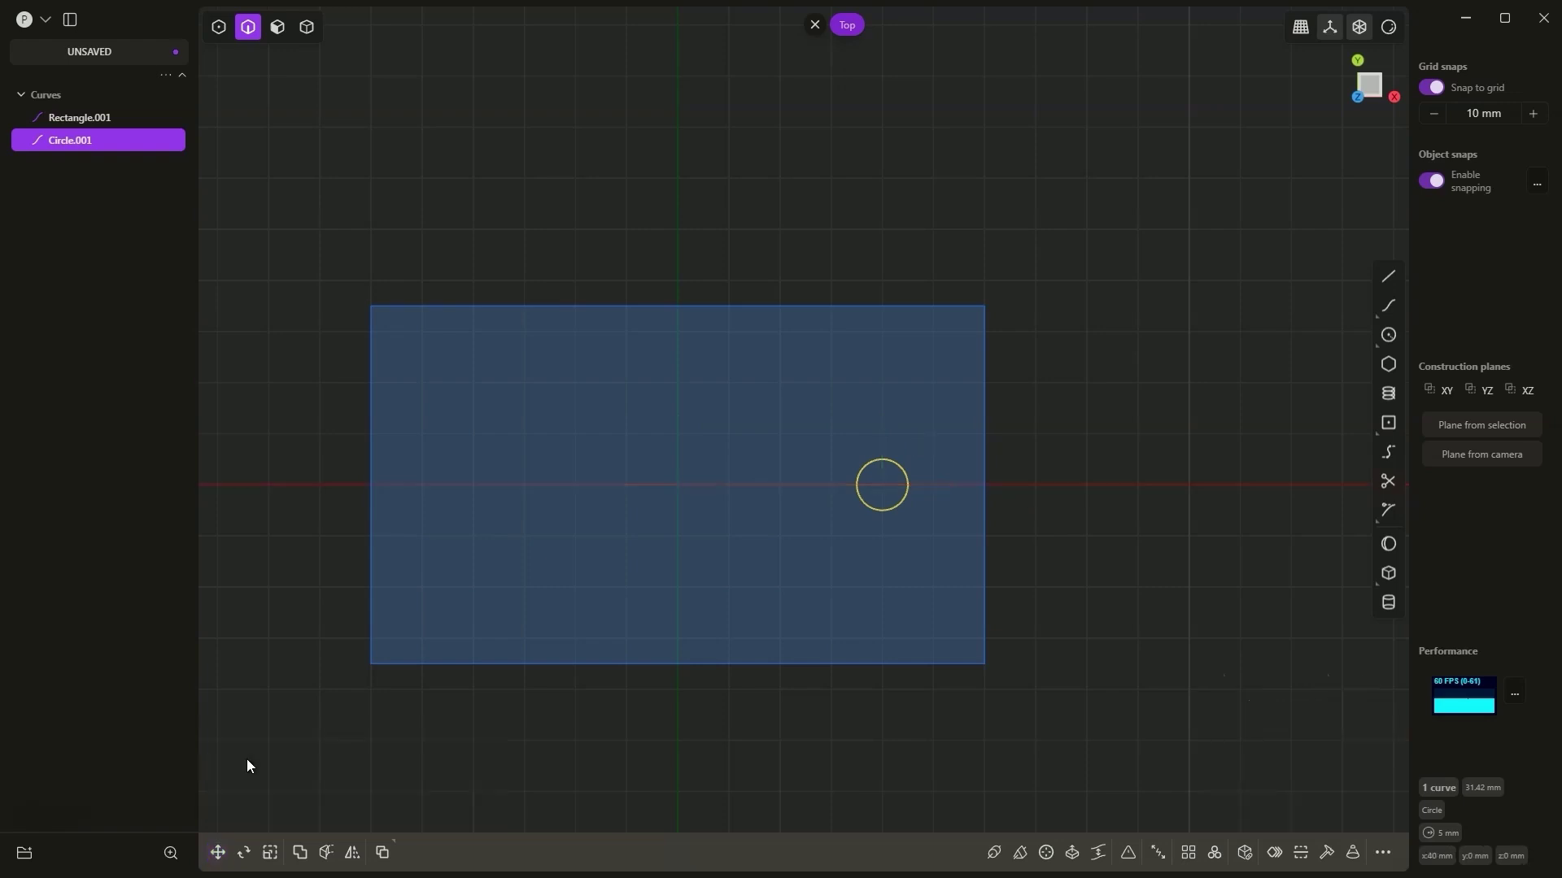
{"action": "key", "text": "ctrl+d"}
{"action": "key", "text": "ctrl+d"}
- Draw Line.001, a 40 mm guide line from the origin along negative X
{"action": "left_click", "coordinate": [1391, 277]}
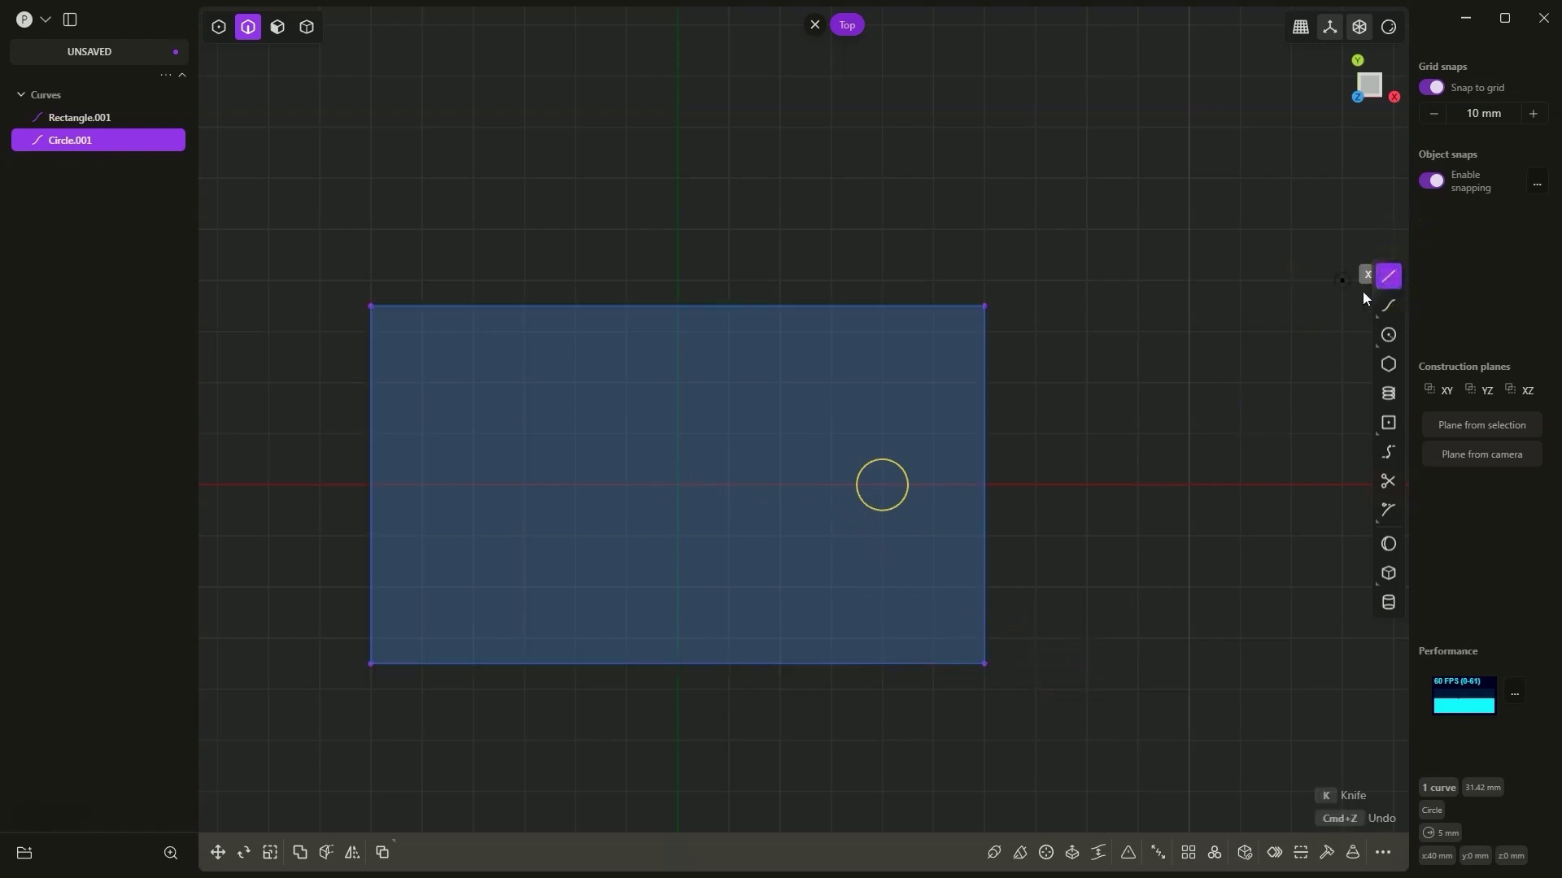
{"action": "left_click", "coordinate": [677, 485]}
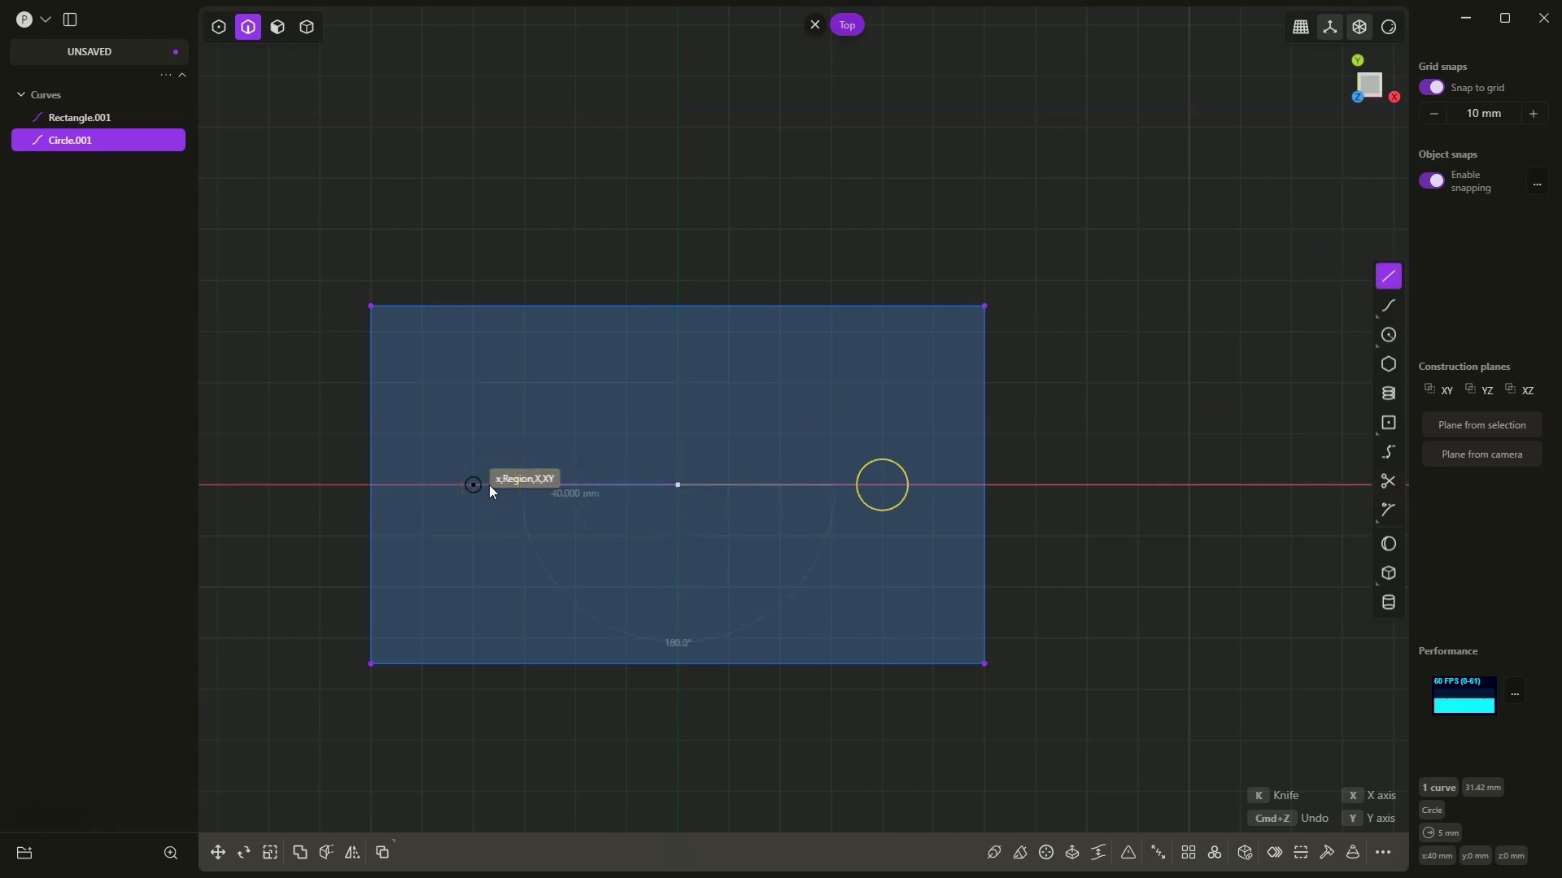
{"action": "key", "text": "Tab"}
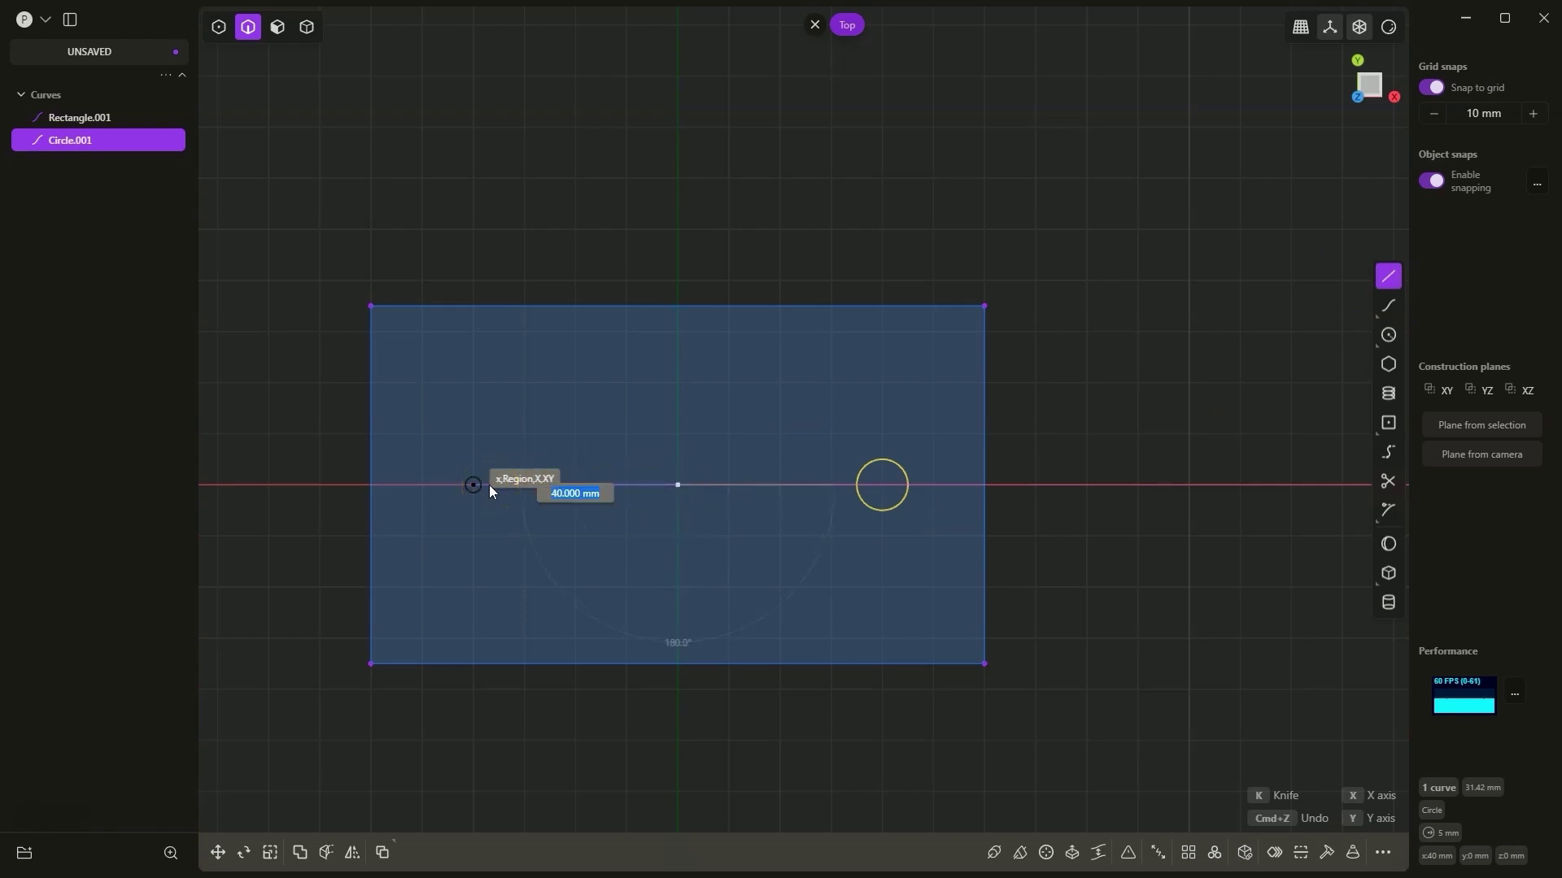
{"action": "type", "text": "40"}
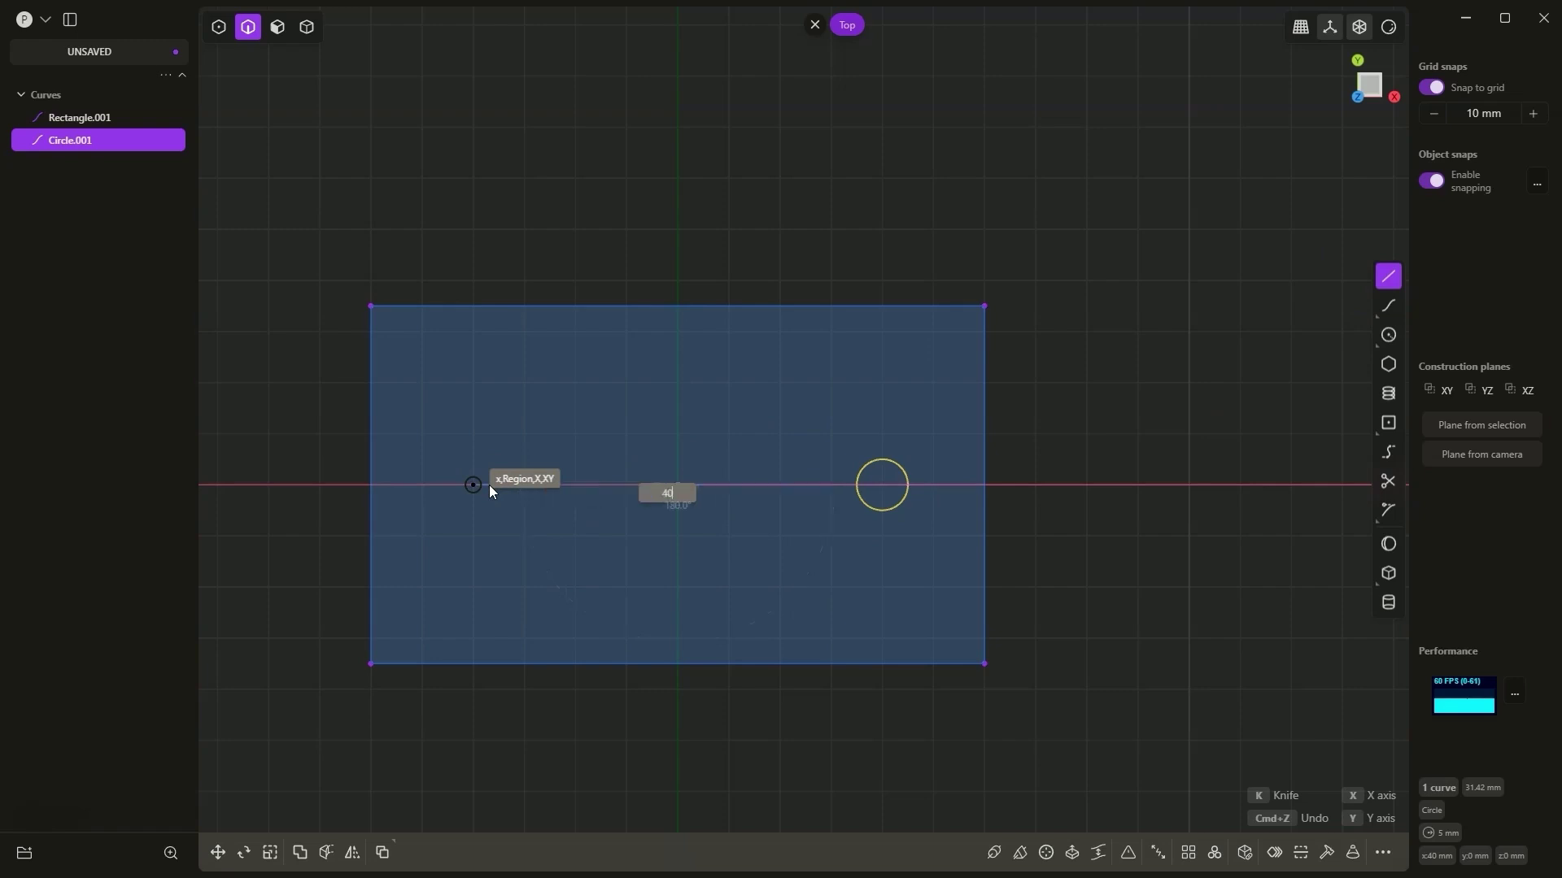
{"action": "key", "text": "Return"}
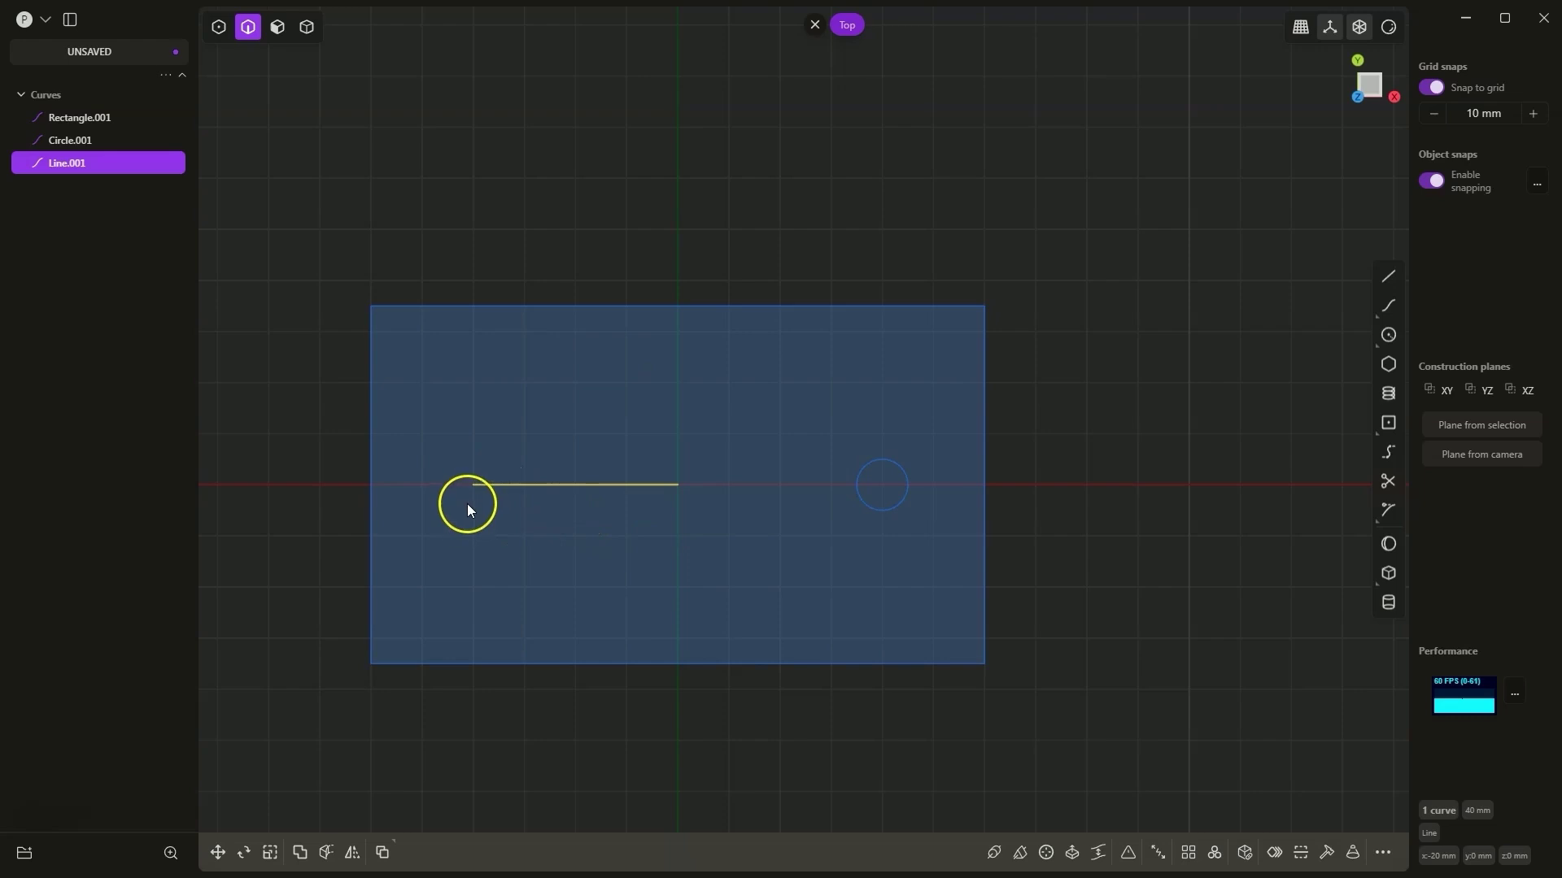
- Draw Circle.002, 10 mm diameter, centred on the guide line's left end at x −40 mm
{"action": "left_click", "coordinate": [1388, 334]}
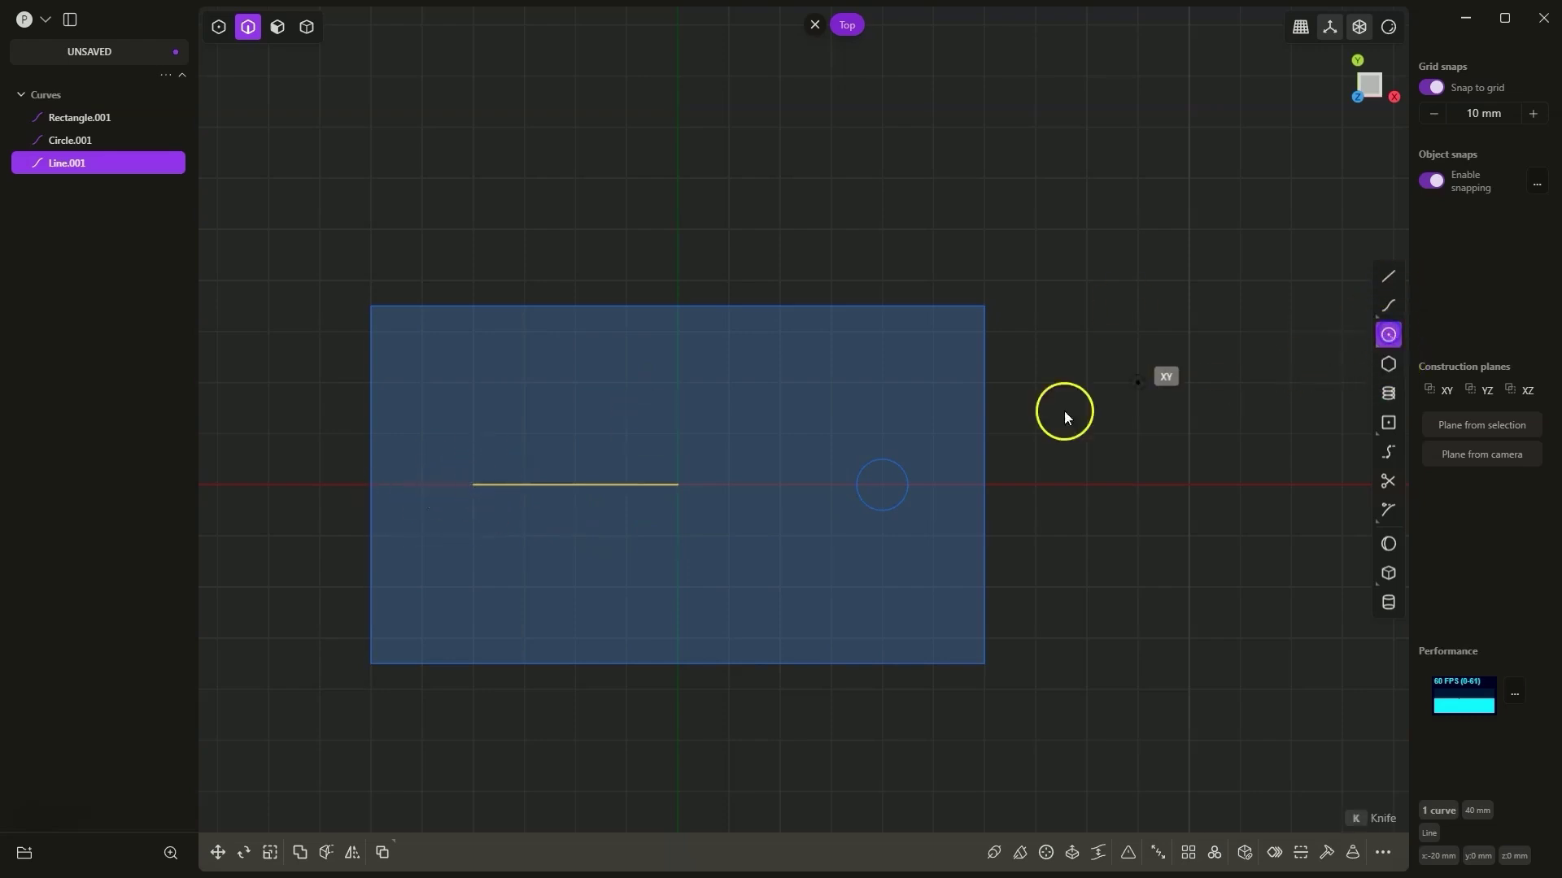
{"action": "left_click", "coordinate": [475, 488]}
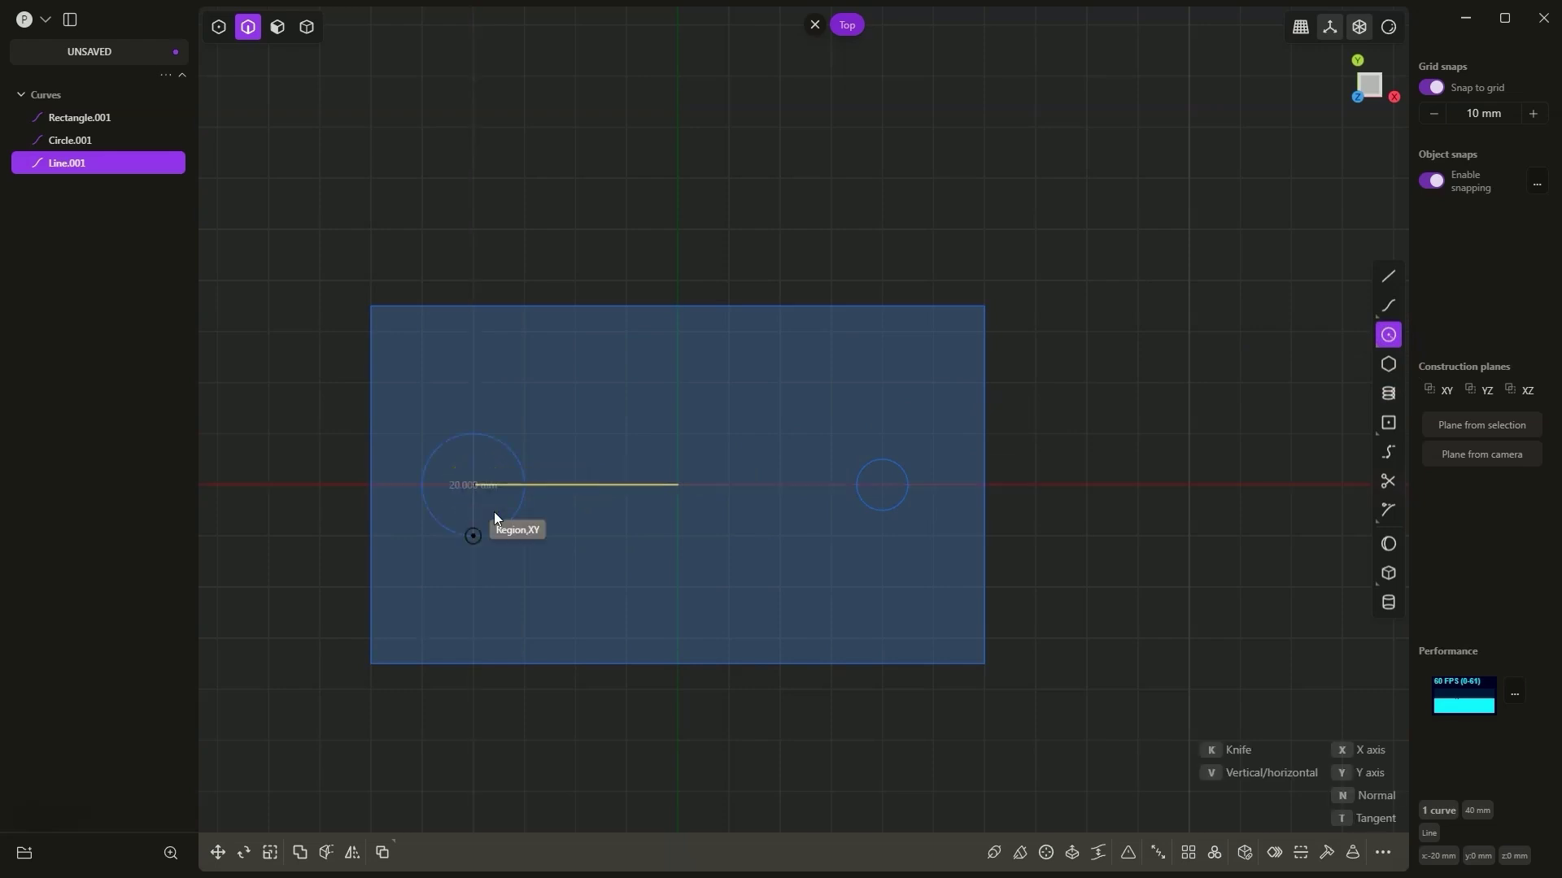
{"action": "type", "text": "10"}
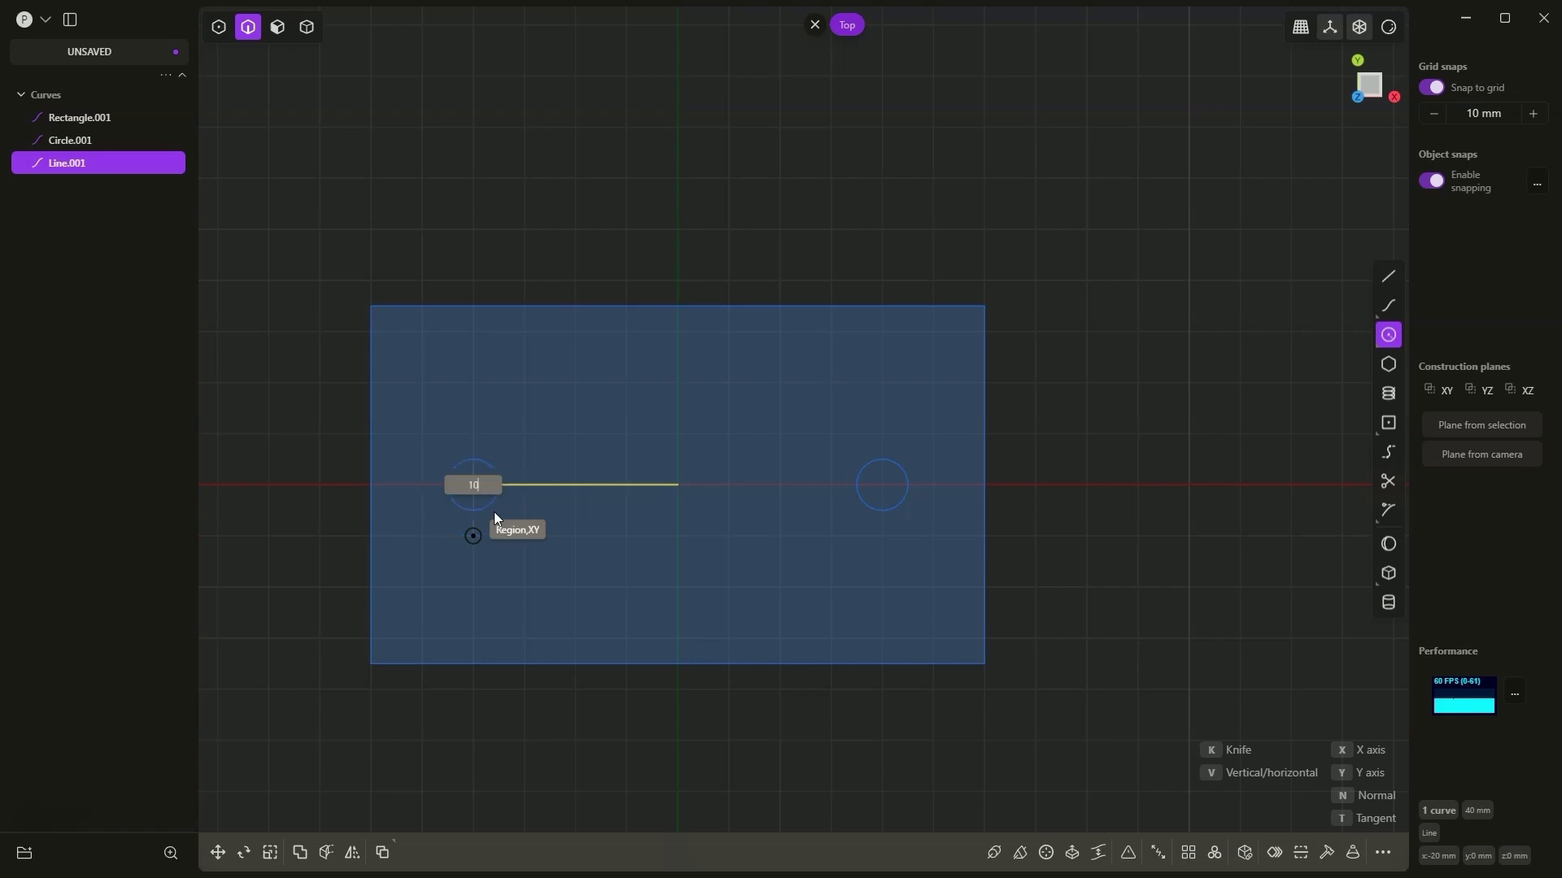
{"action": "key", "text": "Return"}
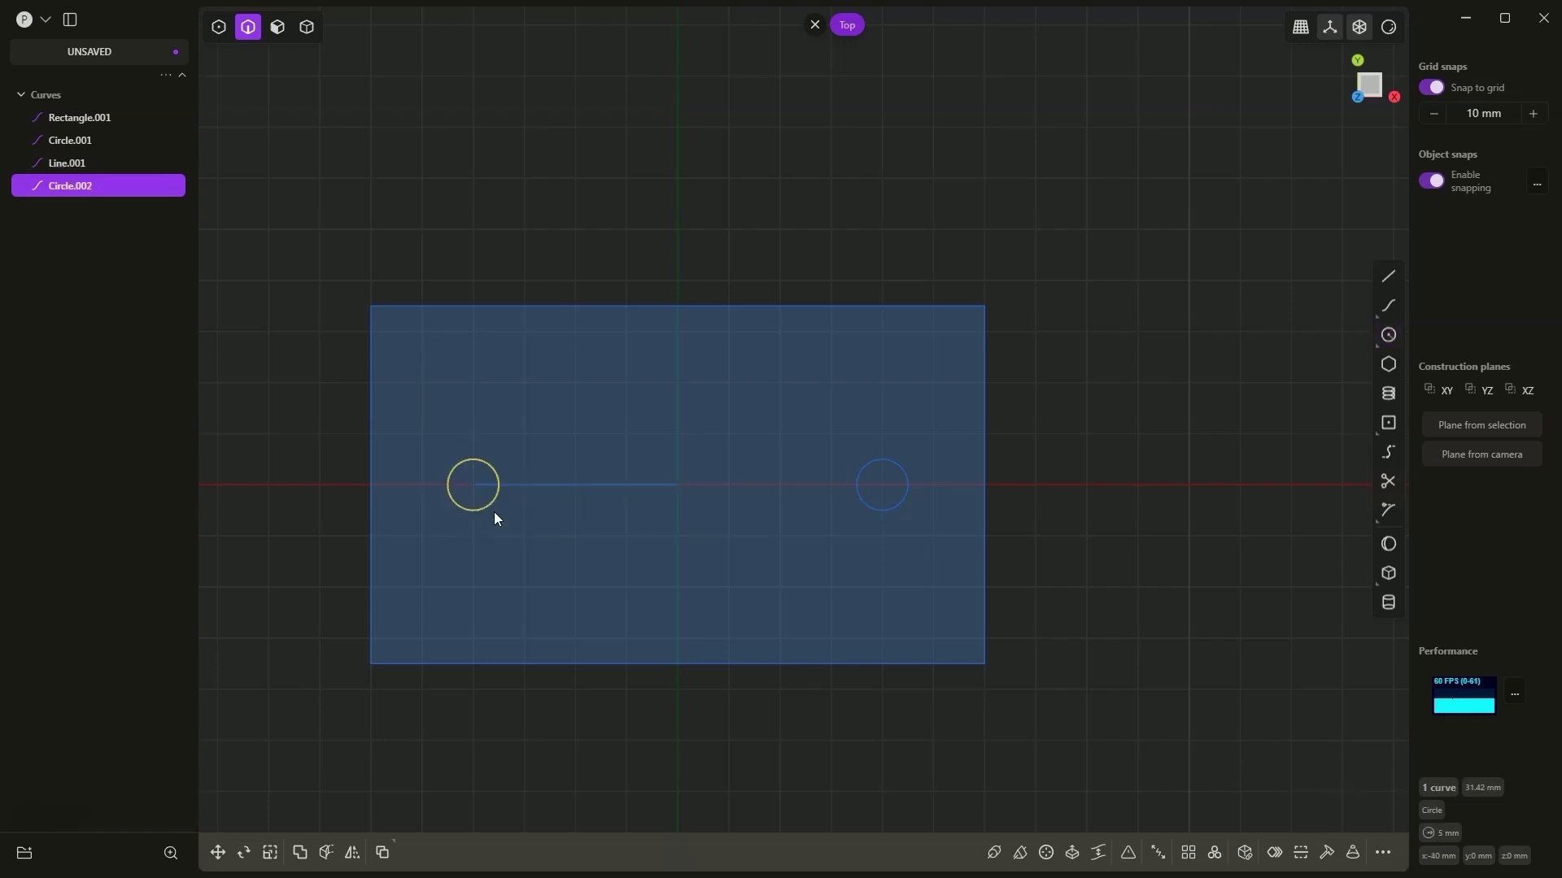
- Delete the guide line Line.001, leaving two symmetric holes on the plate
{"action": "key", "text": "g"}
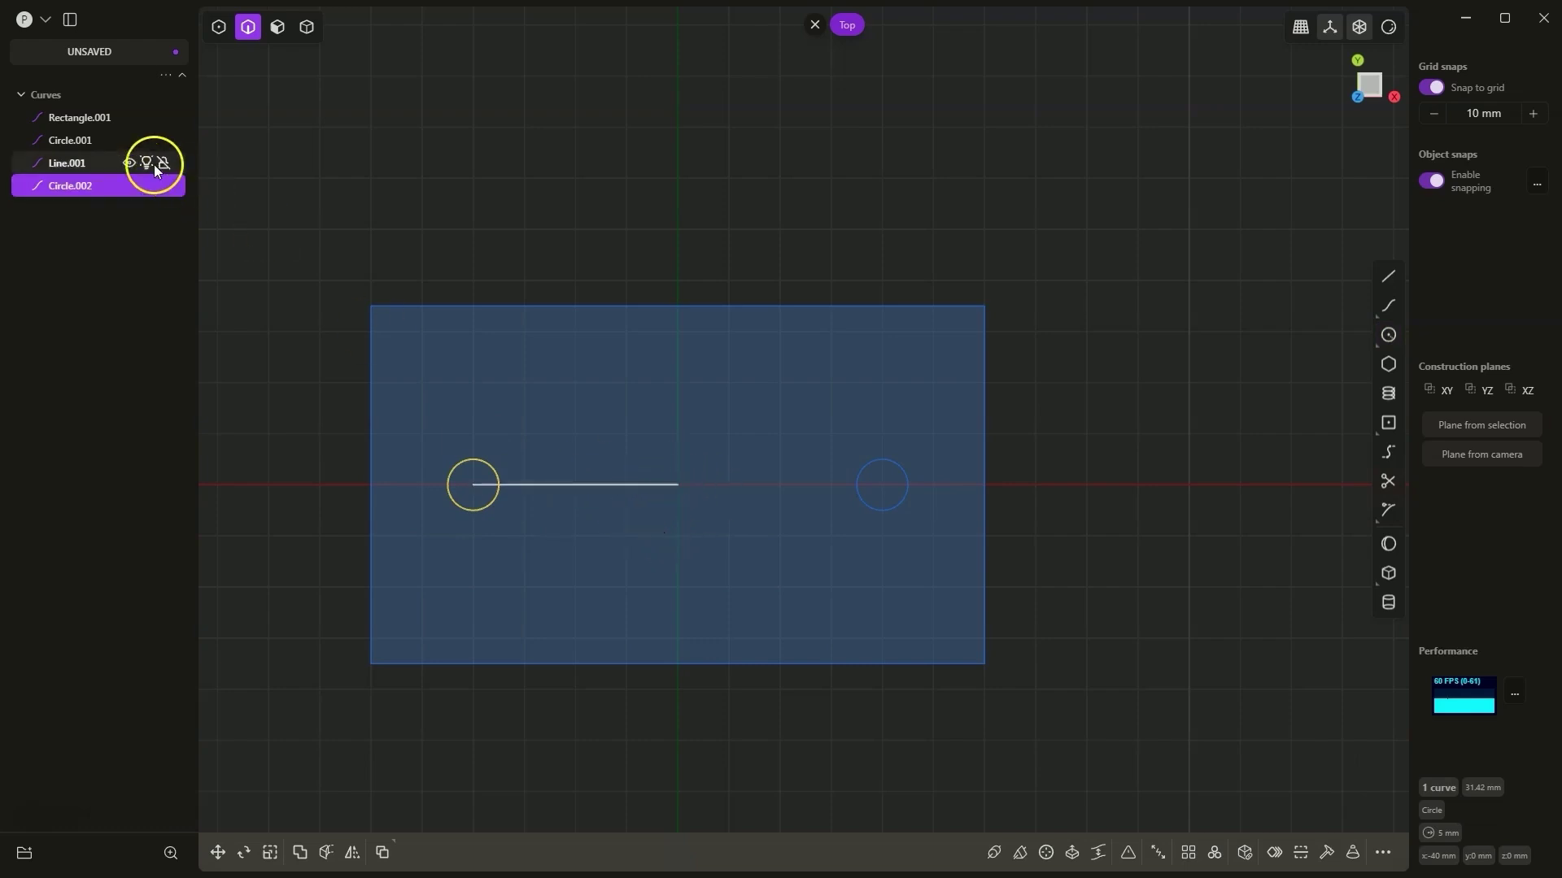
{"action": "key", "text": "Escape"}
{"action": "left_click", "coordinate": [568, 487]}
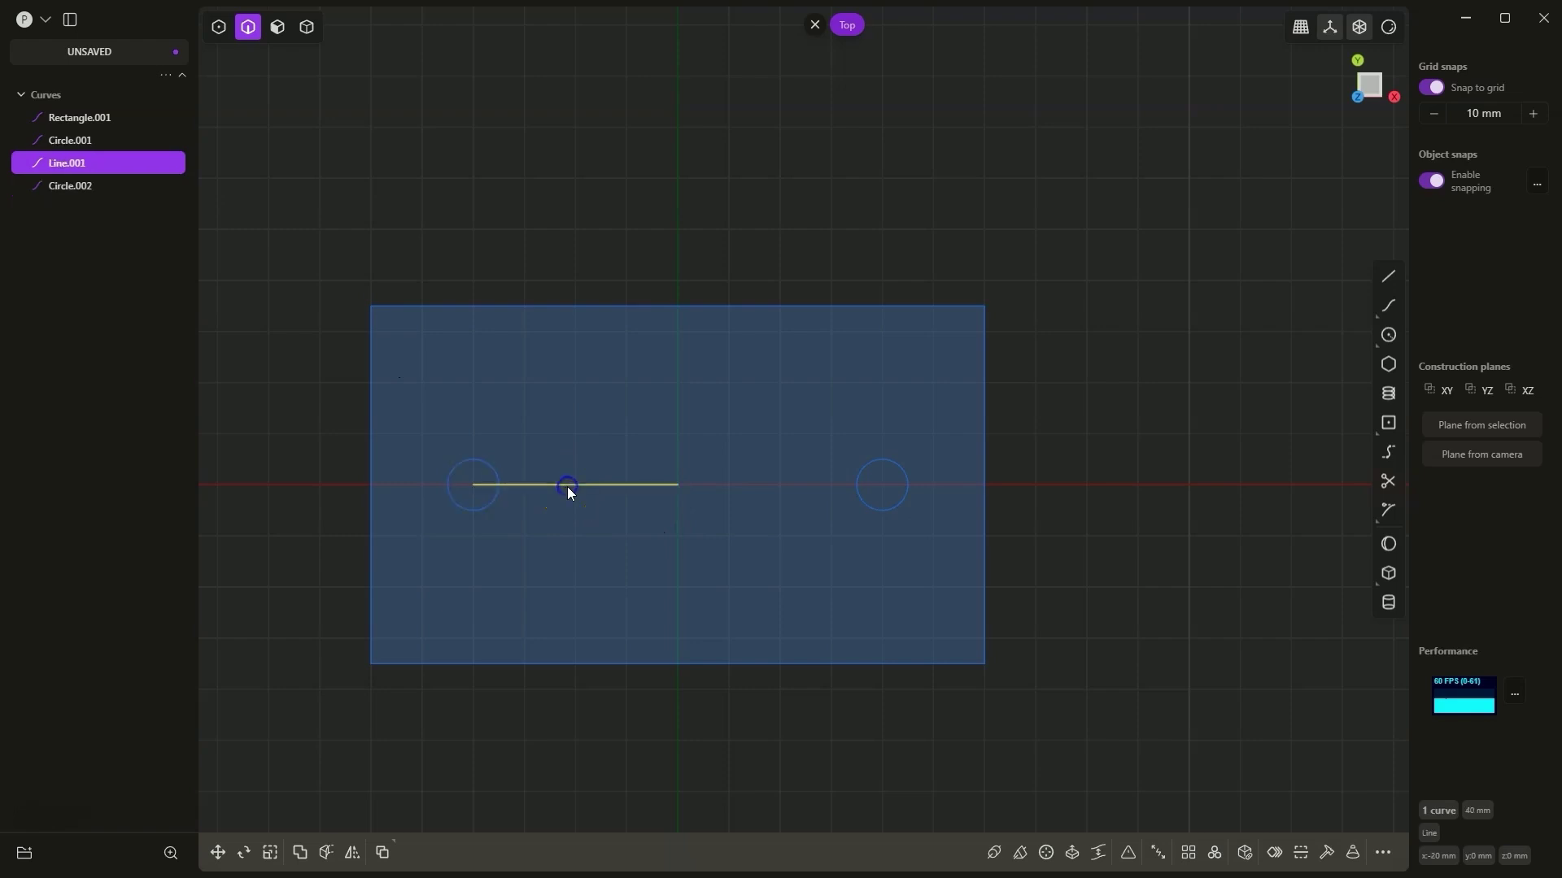
{"action": "key", "text": "Delete"}
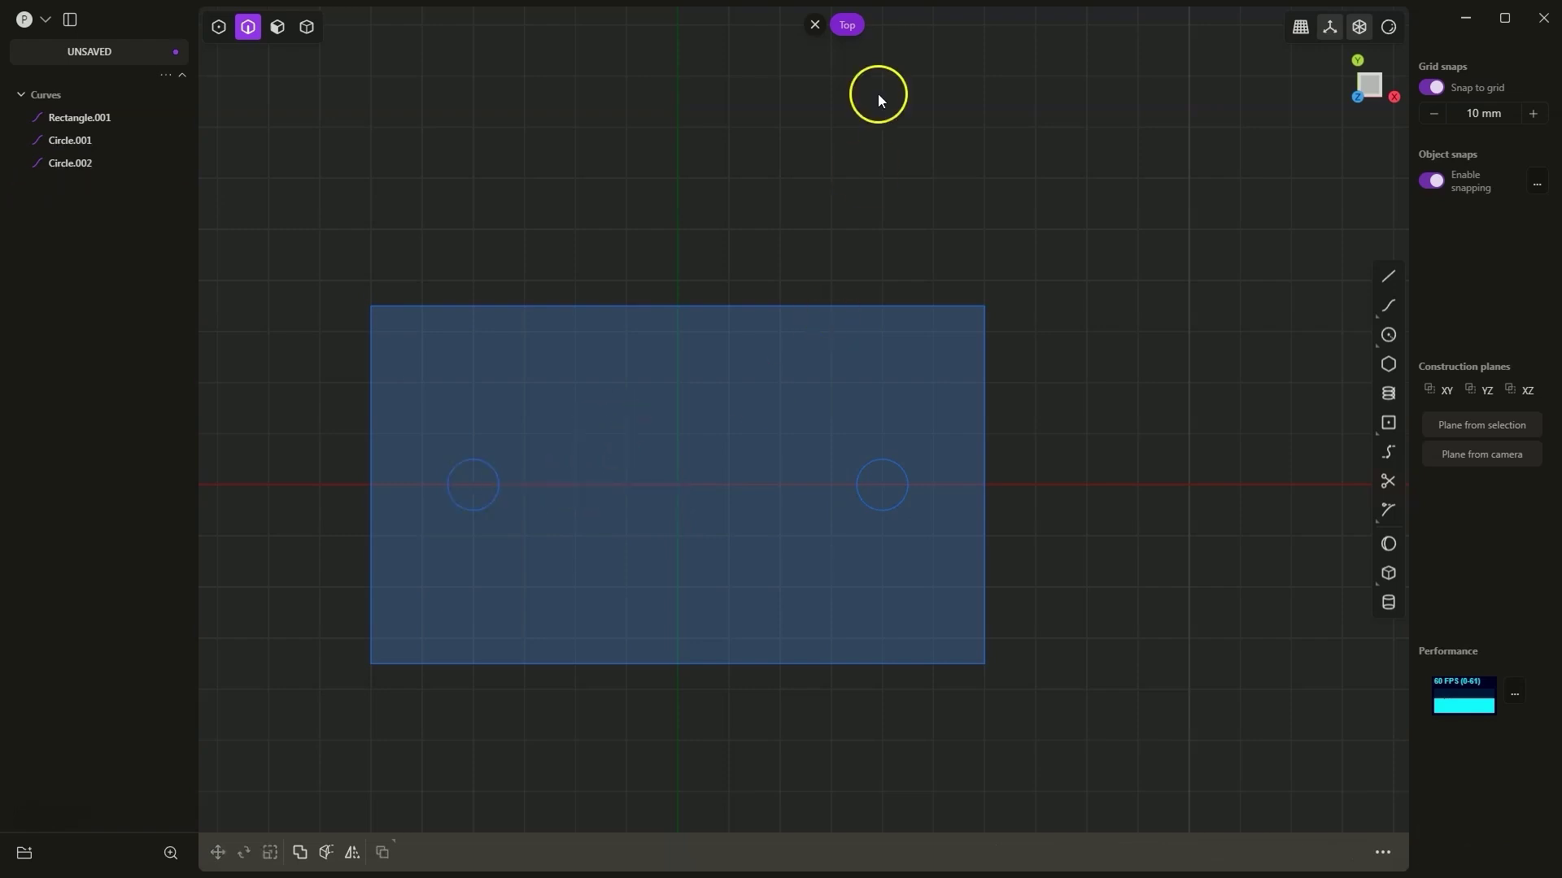
{"action": "middle_click_drag", "start_coordinate": [741, 243], "coordinate": [793, 383]}
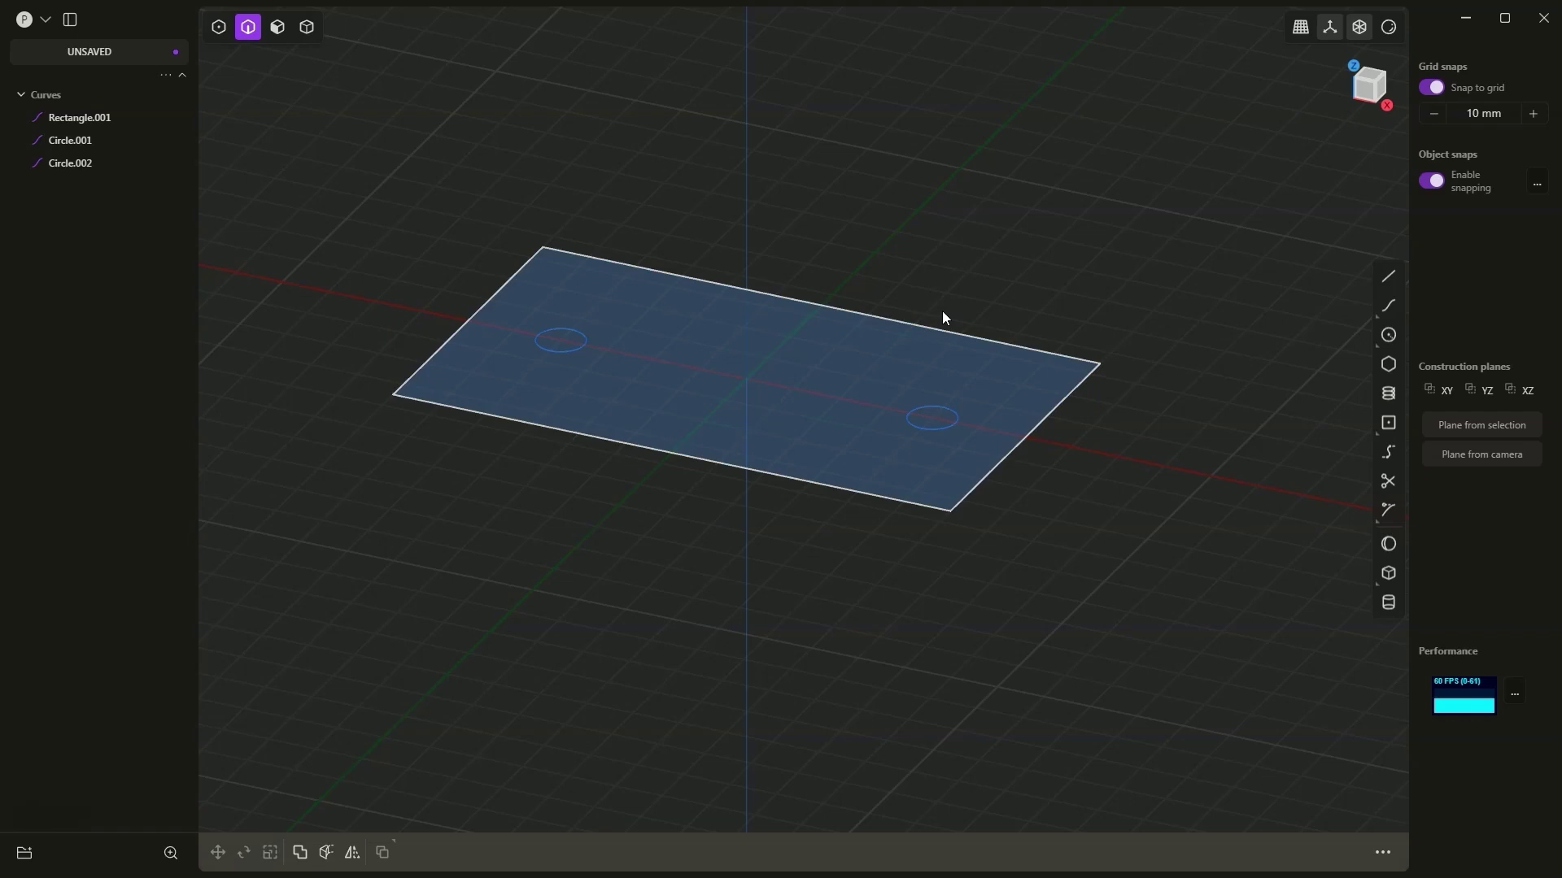
- Clear the rectangle selection and return to the Top view of the plate
{"action": "left_click", "coordinate": [993, 337]}
{"action": "left_click", "coordinate": [753, 423]}
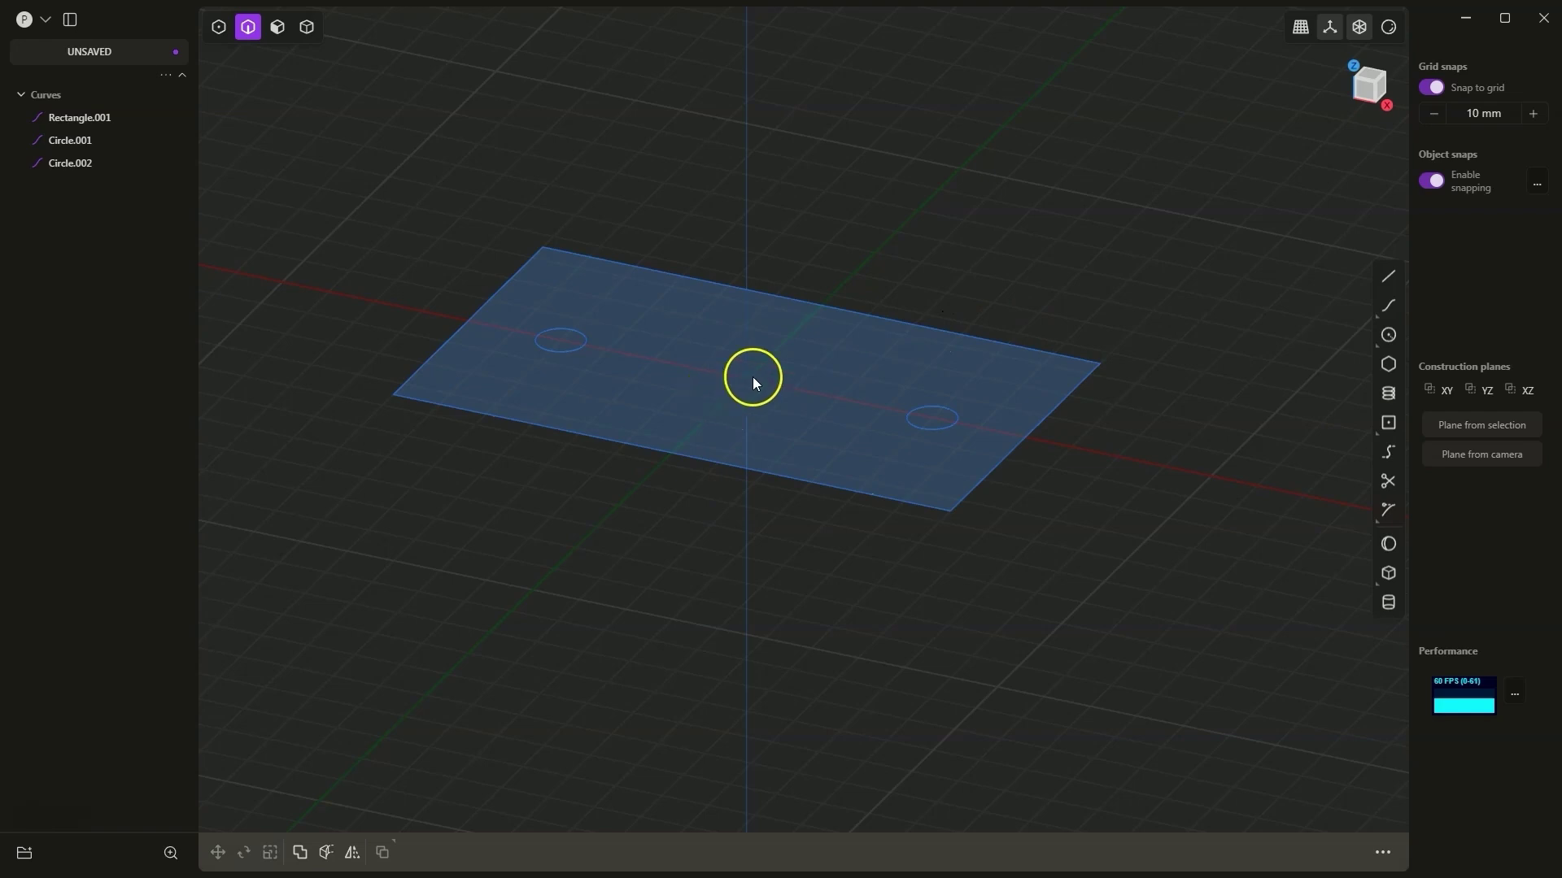
{"action": "left_click", "coordinate": [1361, 75]}
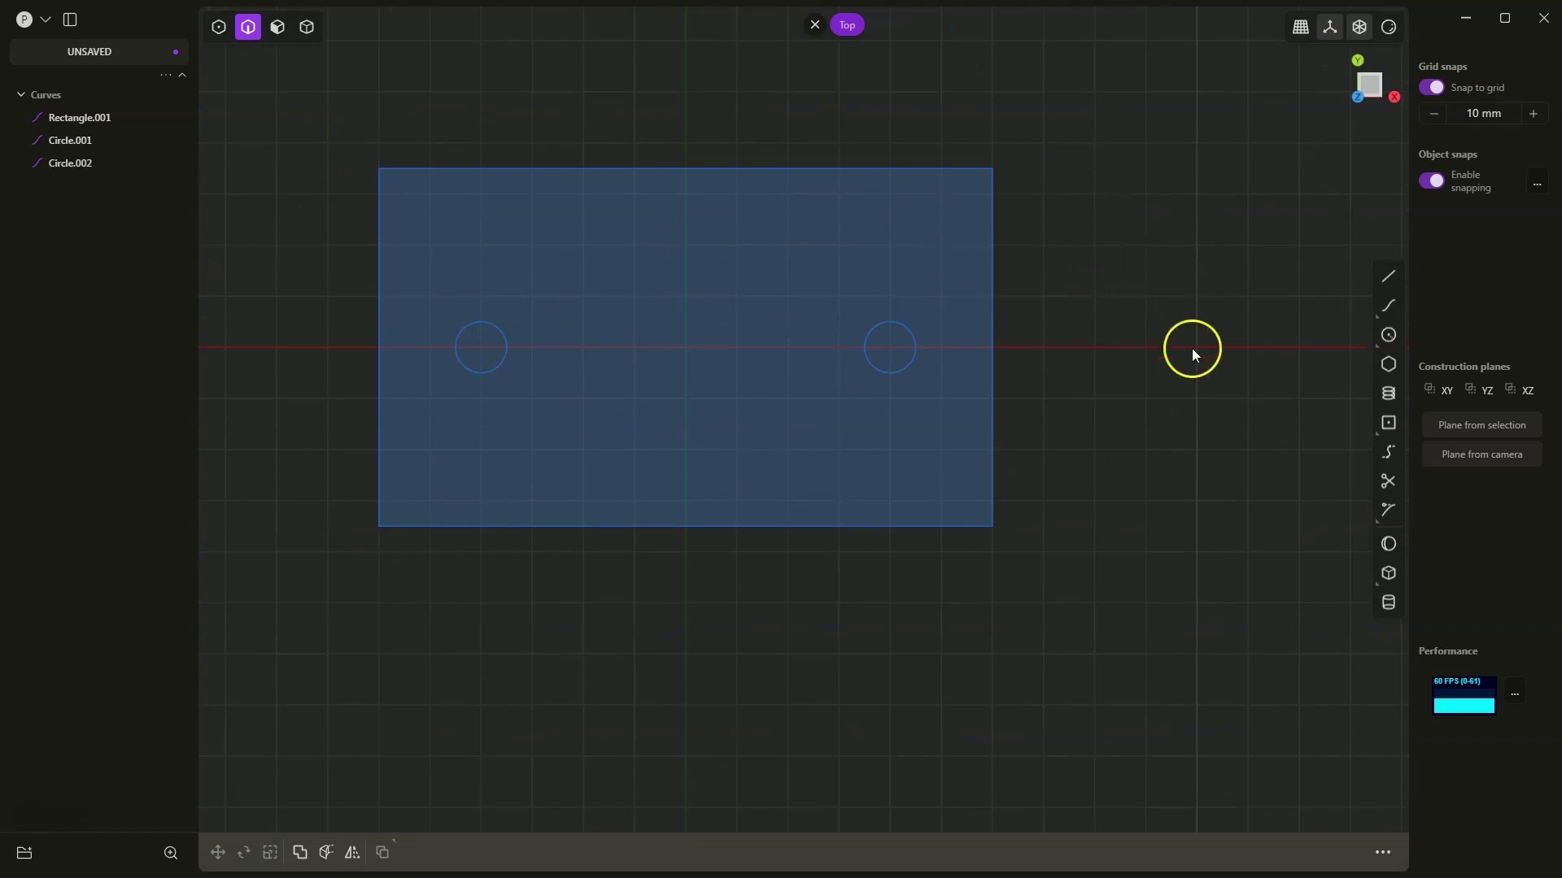
- Draw Circle.003, 10 mm diameter, centred on the rectangle corner at x 60, y 35 mm
{"action": "left_click", "coordinate": [1388, 336]}
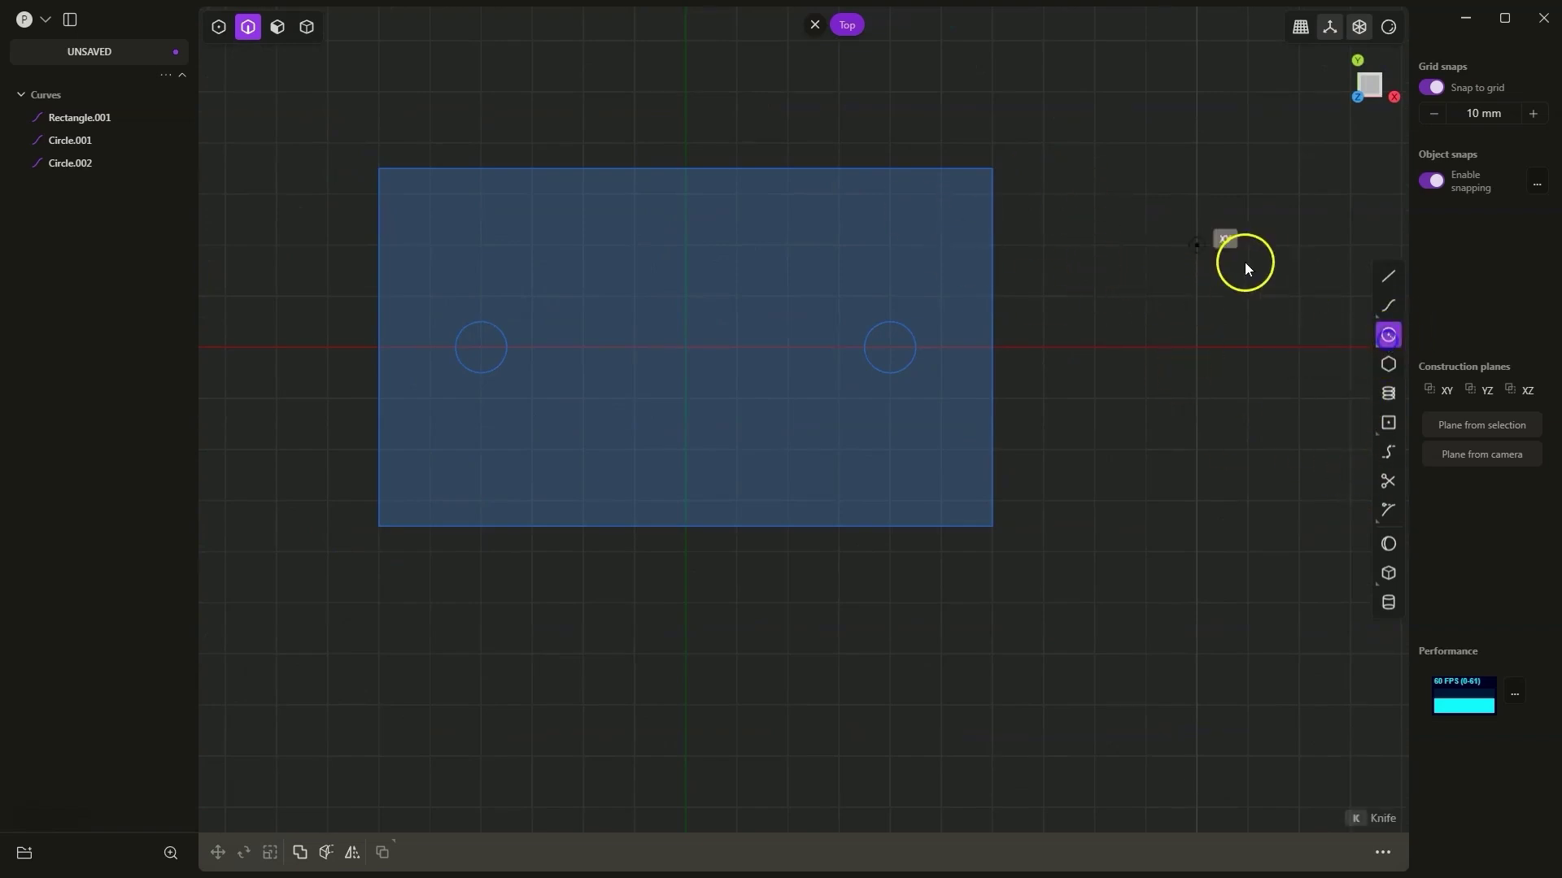
{"action": "left_click", "coordinate": [993, 169]}
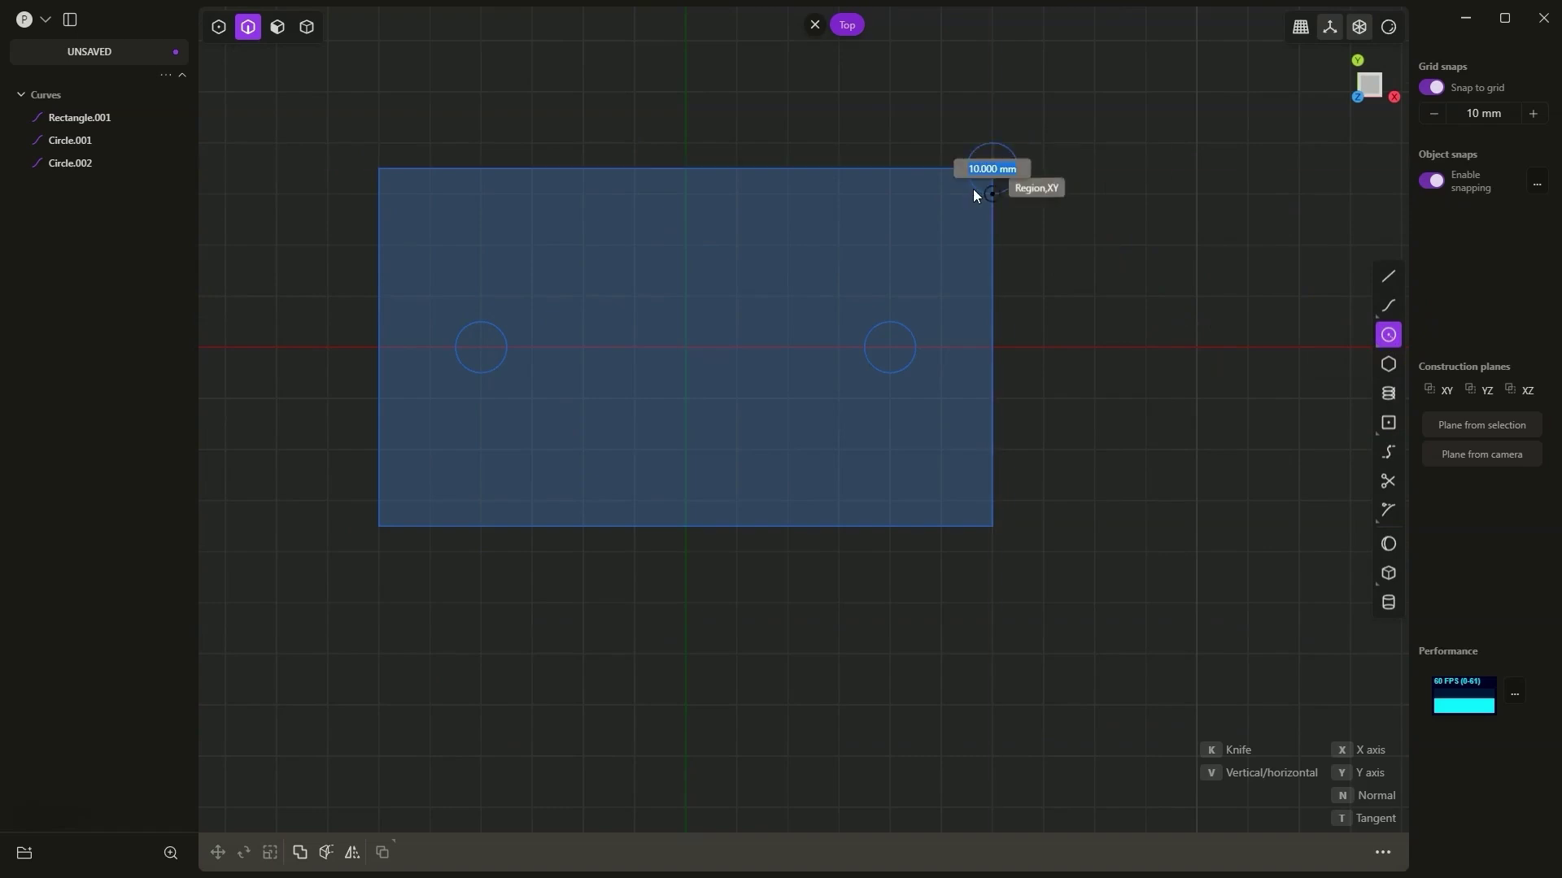
{"action": "left_click", "coordinate": [974, 189]}
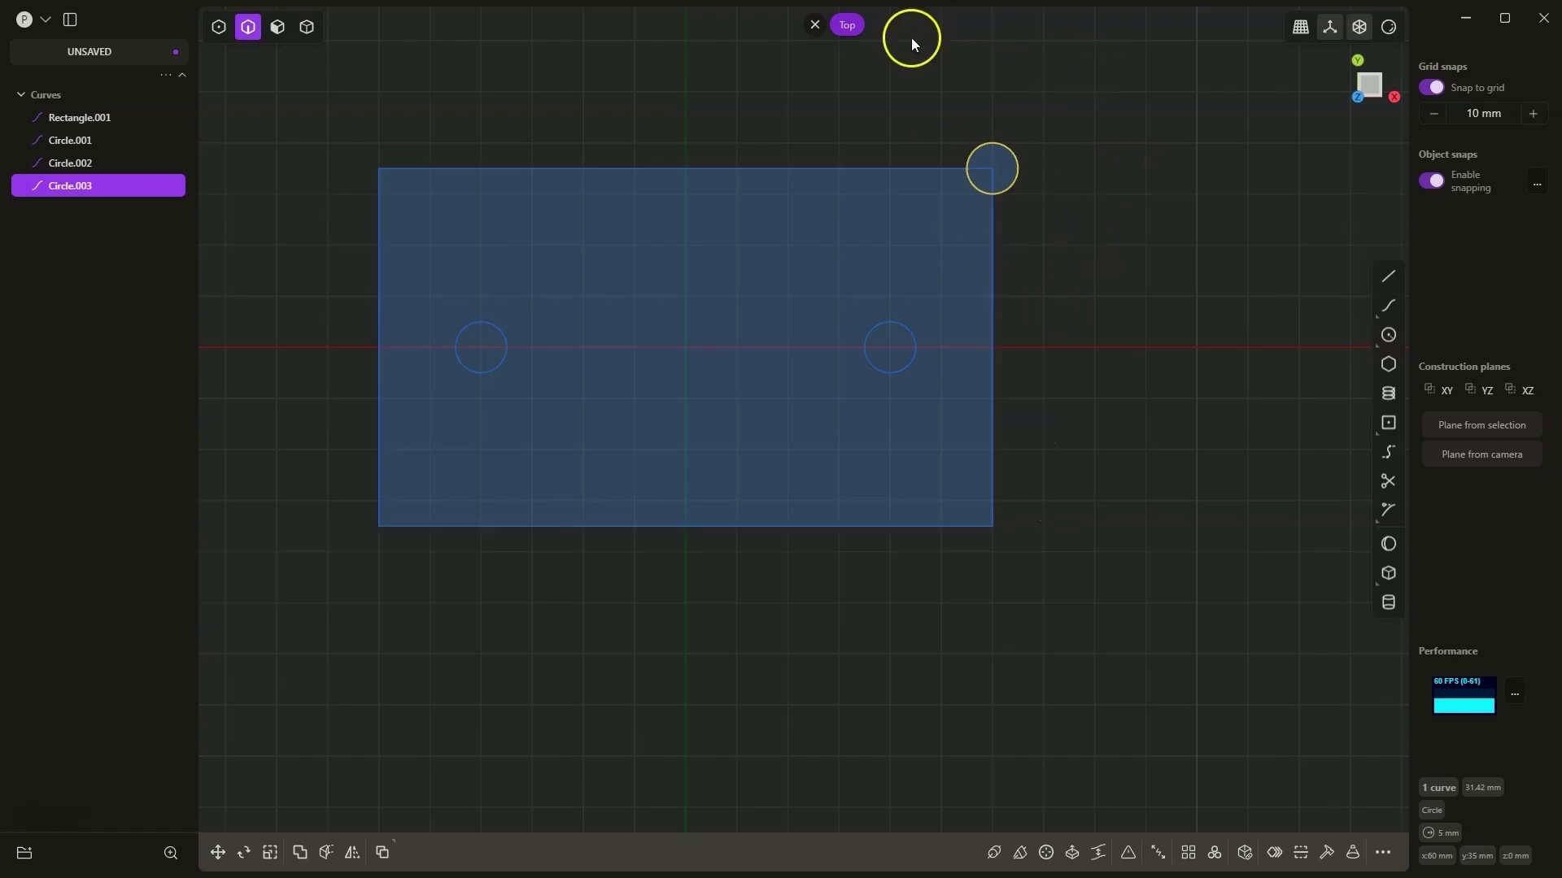
- Move Circle.003 by -10 mm in X and -10 mm in Y to inset it from the corner
{"action": "left_click", "coordinate": [217, 852]}
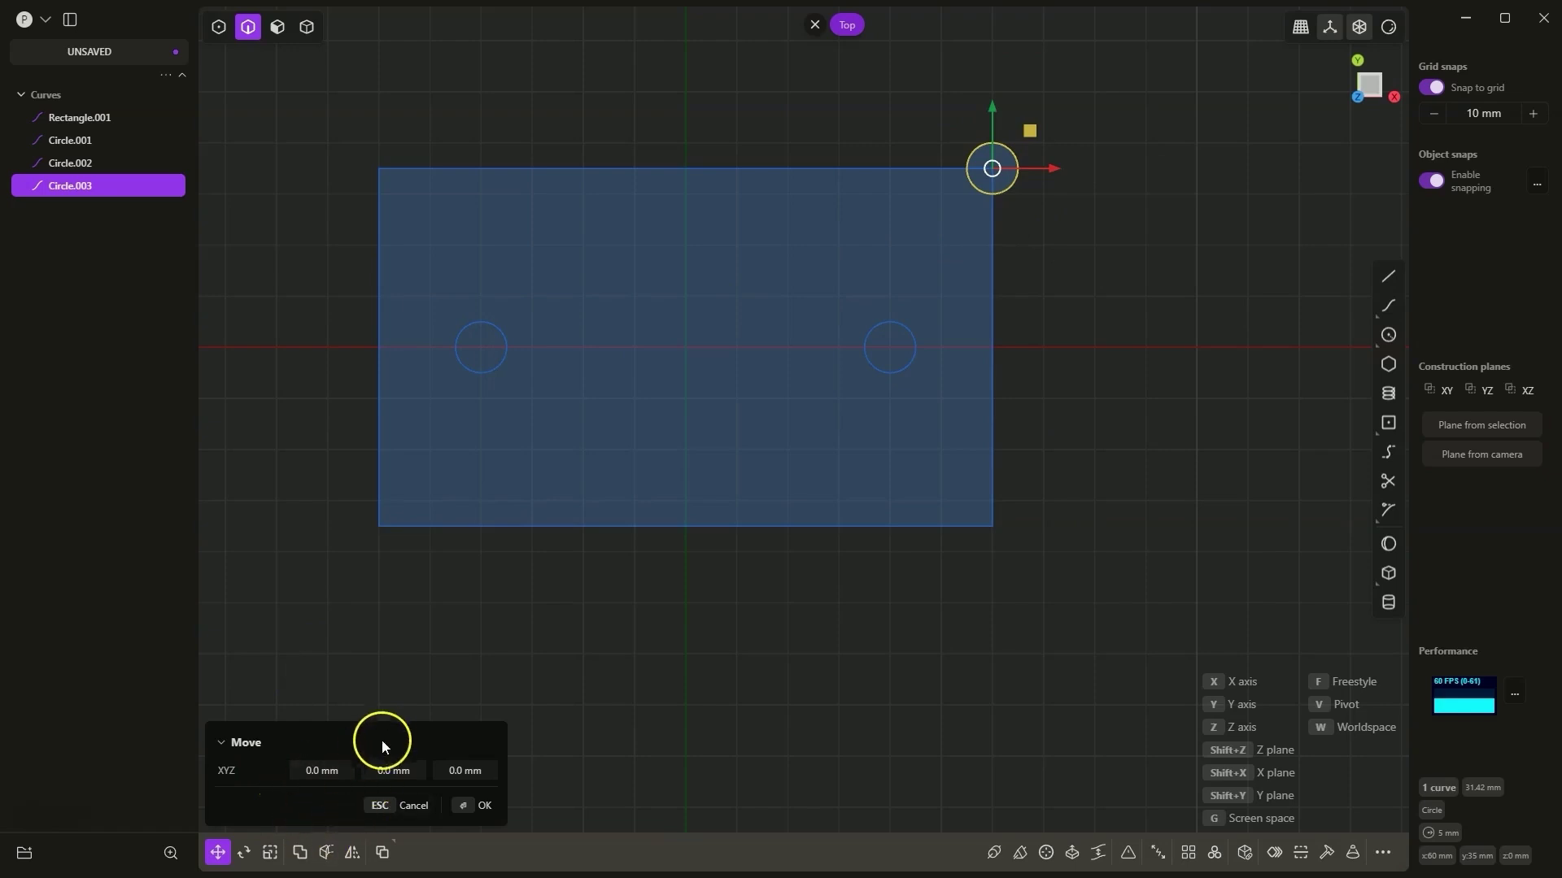
{"action": "left_click", "coordinate": [309, 770]}
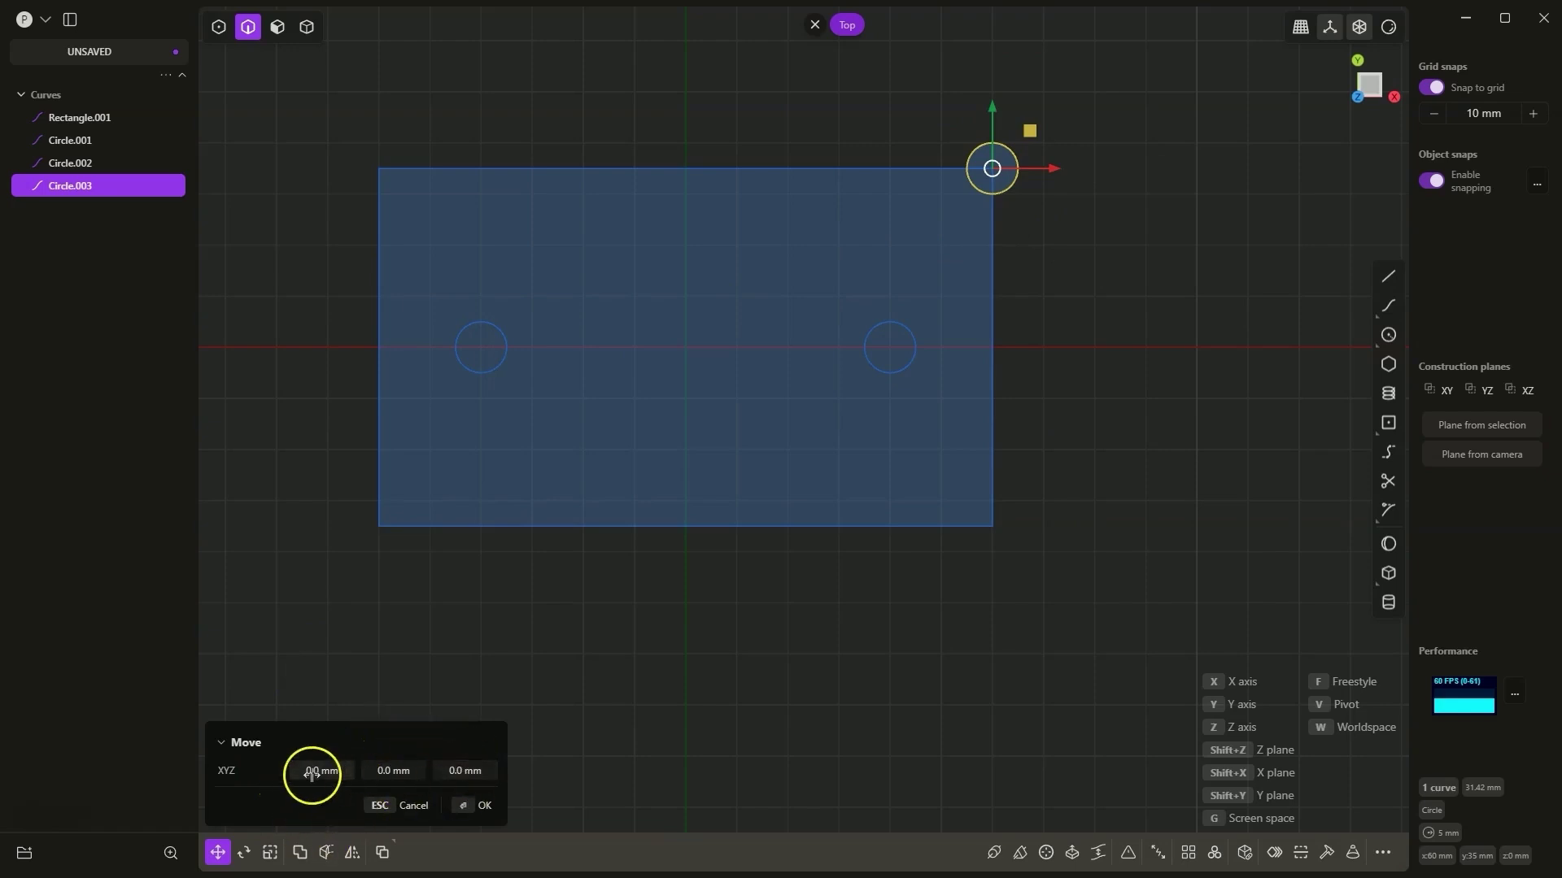
{"action": "type", "text": "-10"}
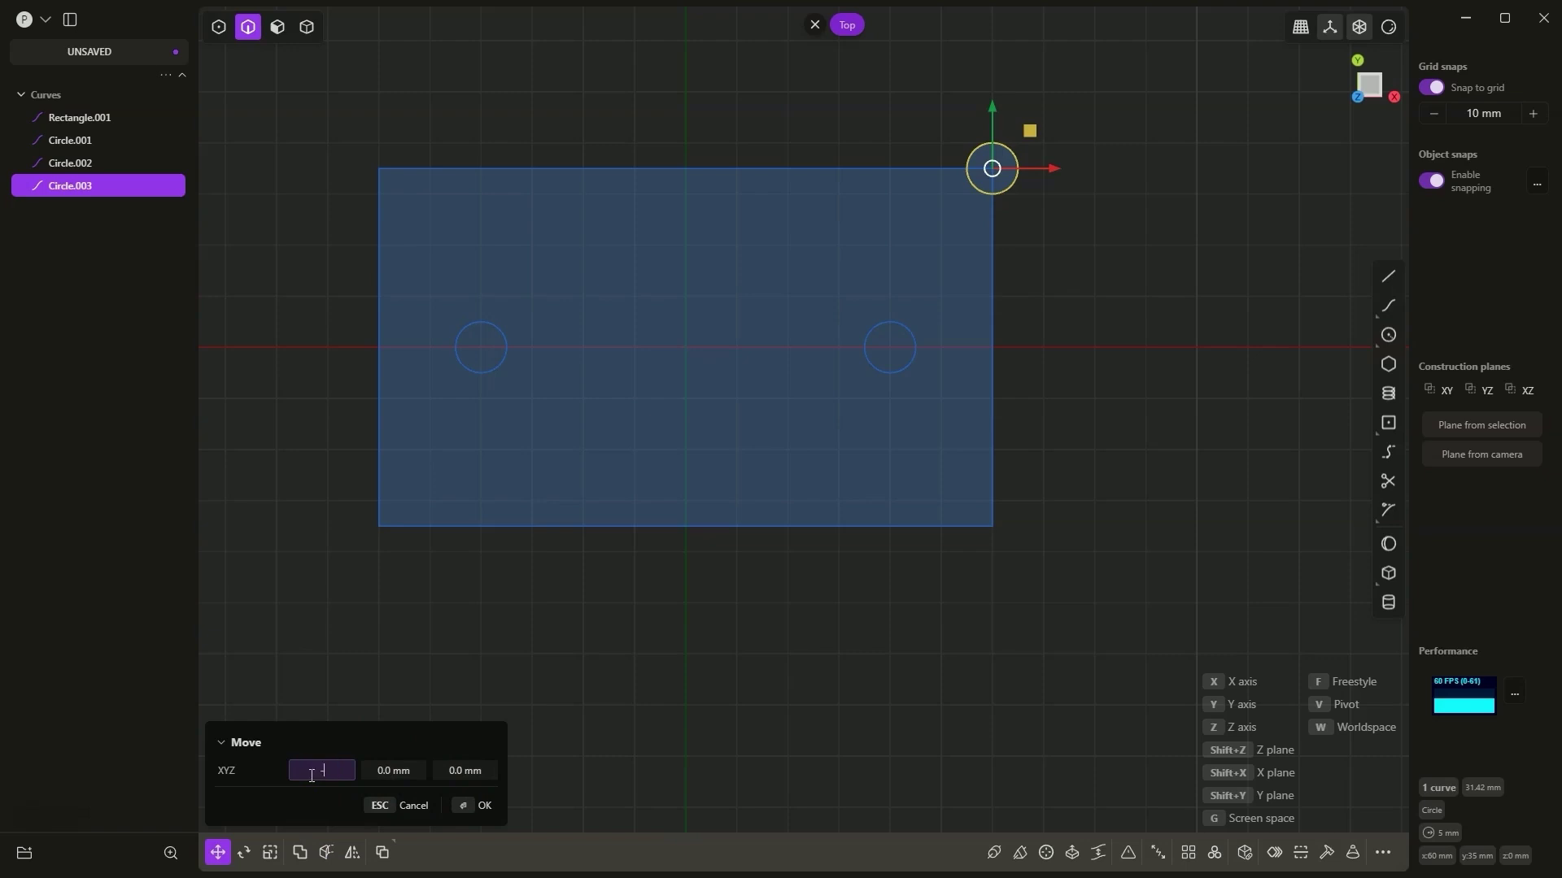
{"action": "key", "text": "Tab"}
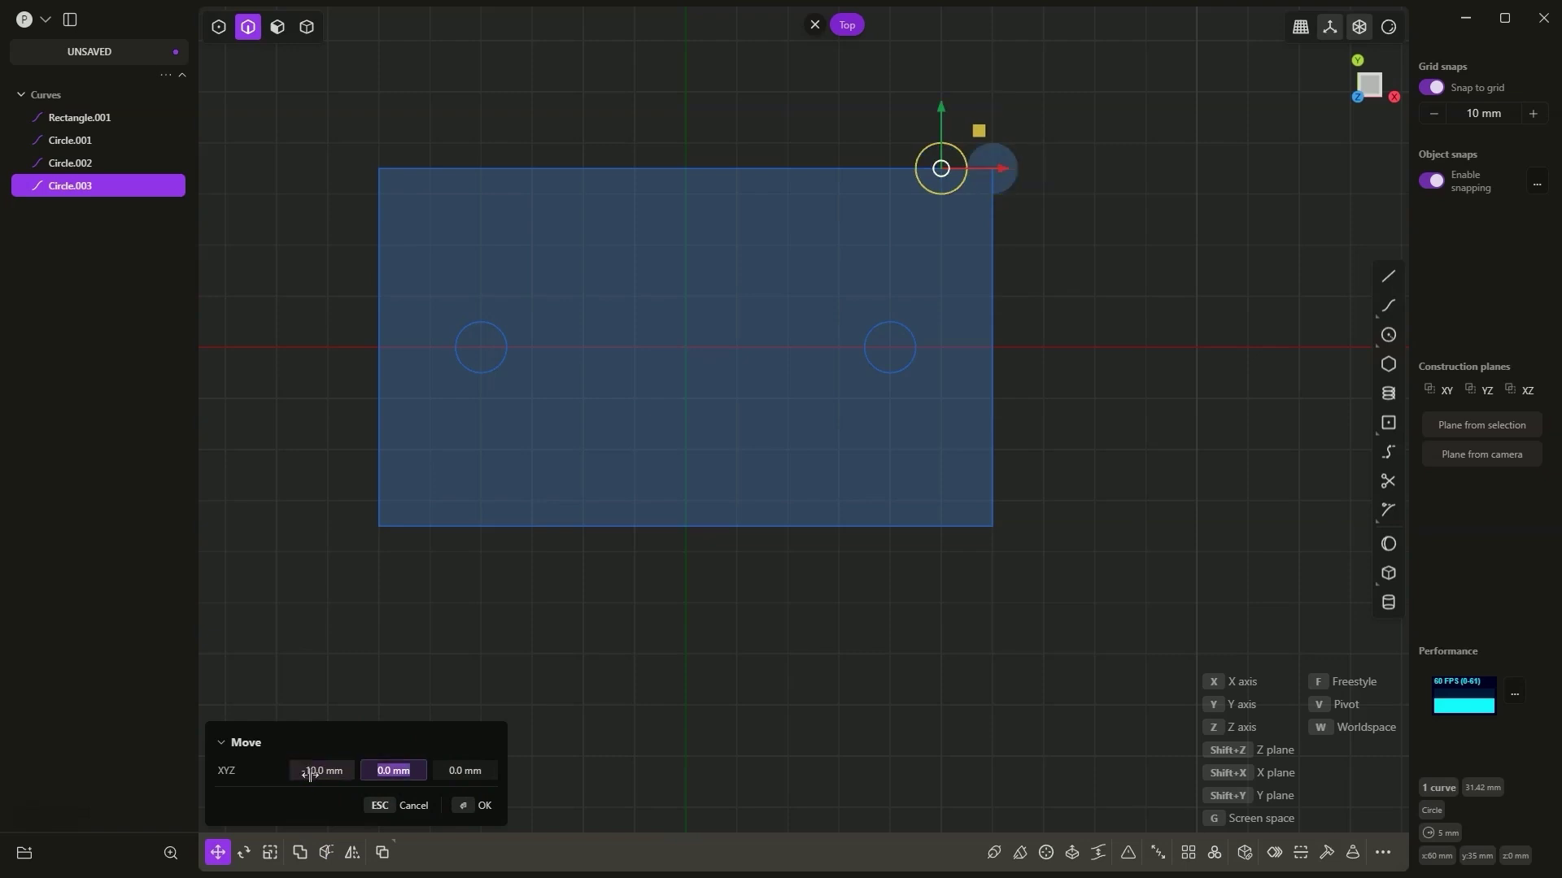
{"action": "type", "text": "-10"}
{"action": "key", "text": "Tab"}
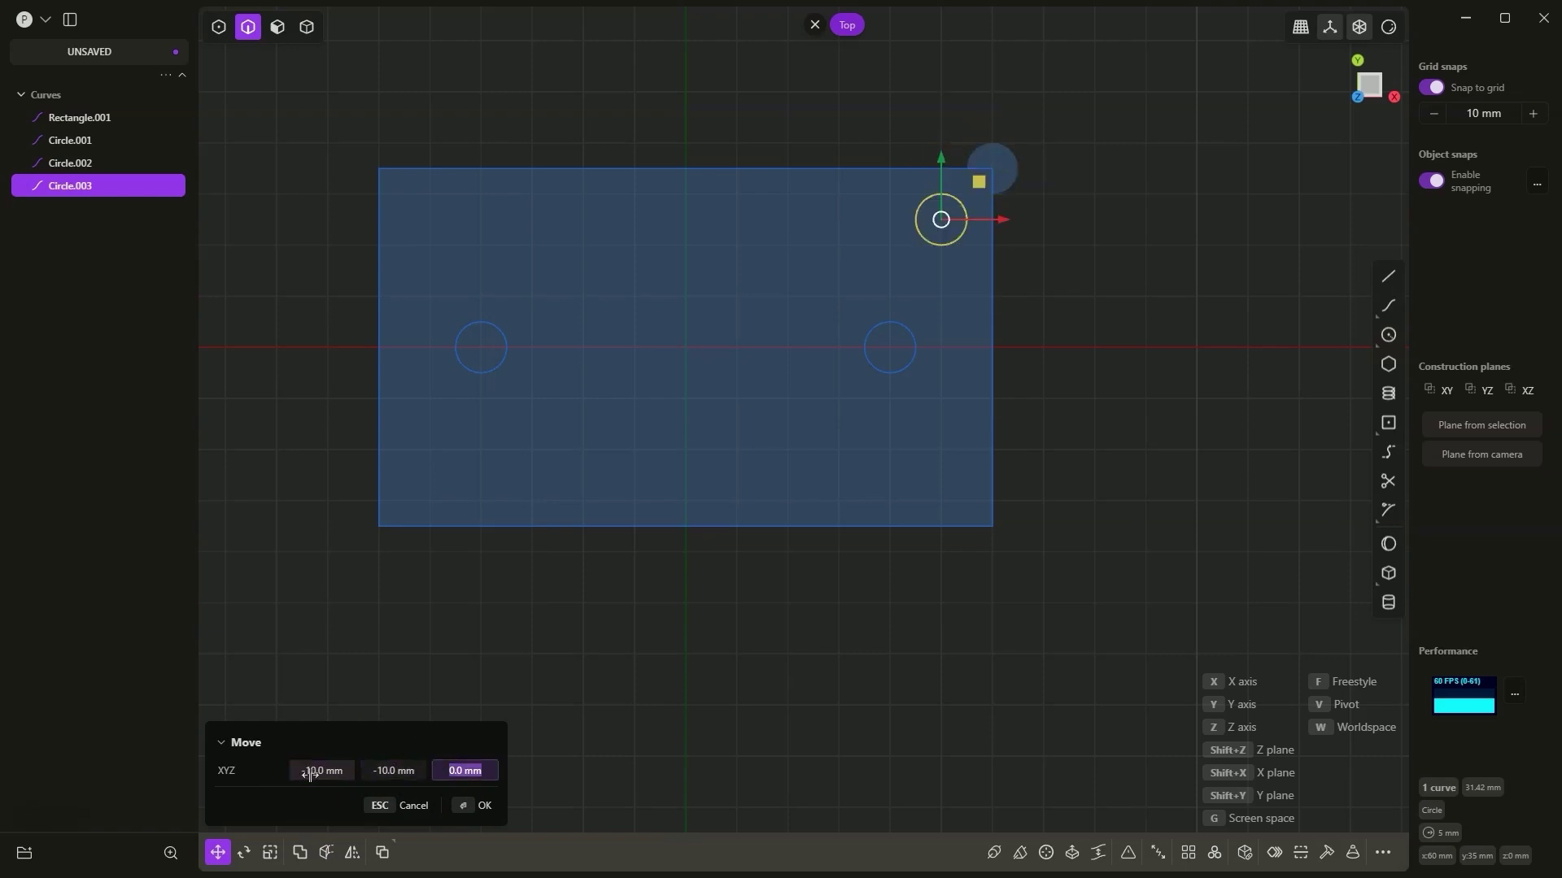